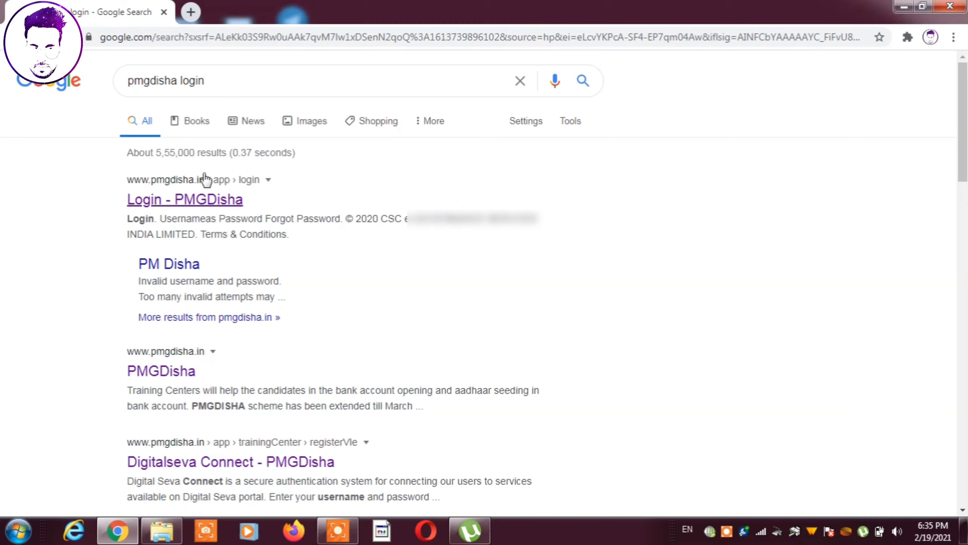
Open the PMGDisha login page from the search results and sign in with the training center's username and password.
{"action": "left_click", "coordinate": [191, 200]}
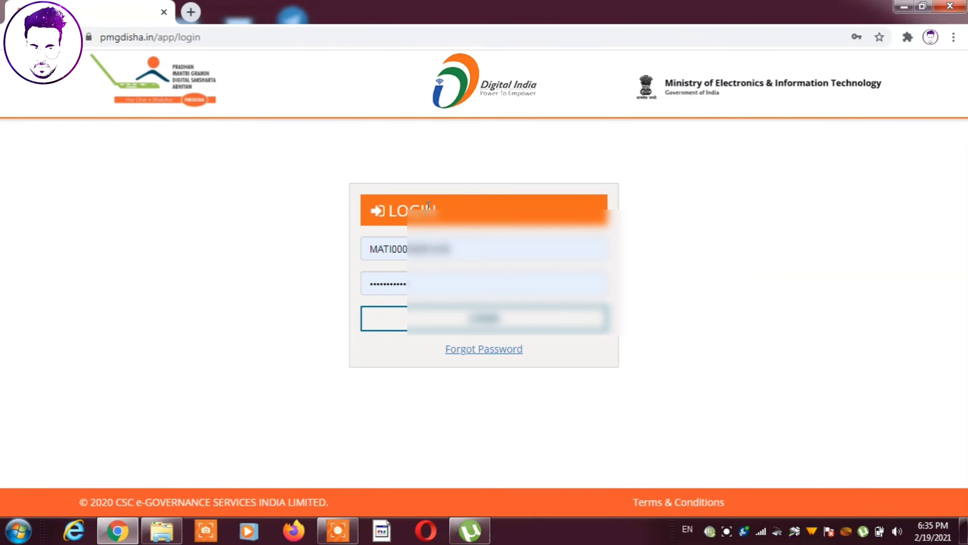
{"action": "left_click", "coordinate": [383, 244]}
{"action": "double_click", "coordinate": [370, 248]}
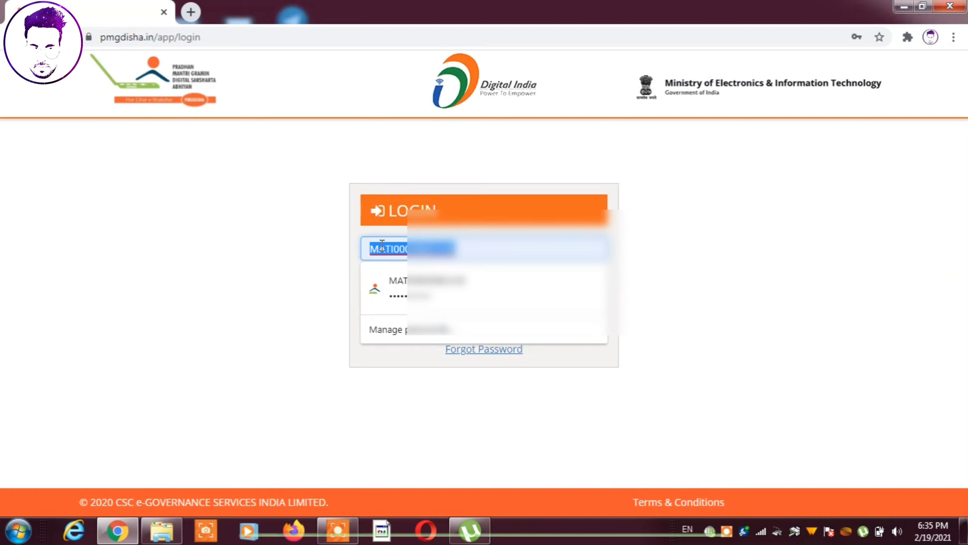
{"action": "left_click", "coordinate": [340, 253]}
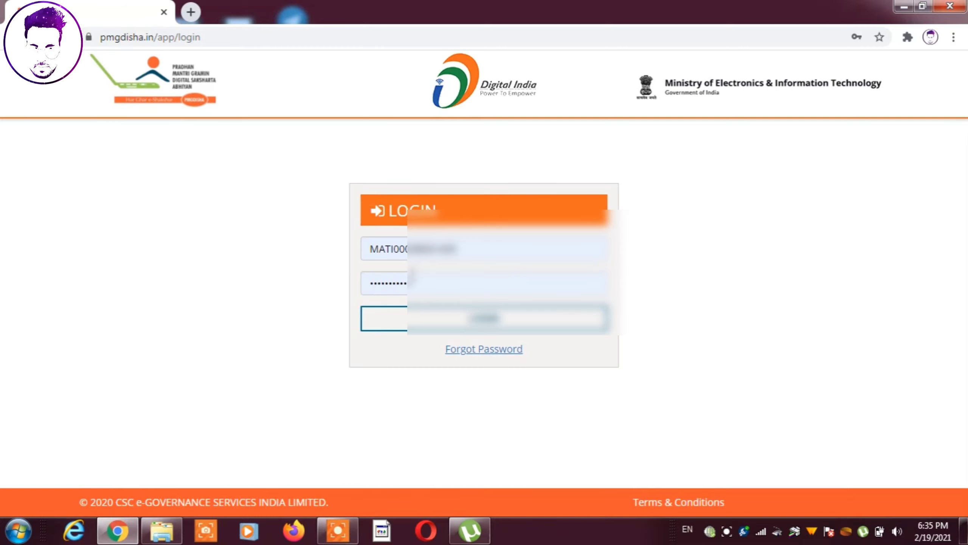
{"action": "left_click", "coordinate": [402, 283]}
{"action": "double_click", "coordinate": [402, 283]}
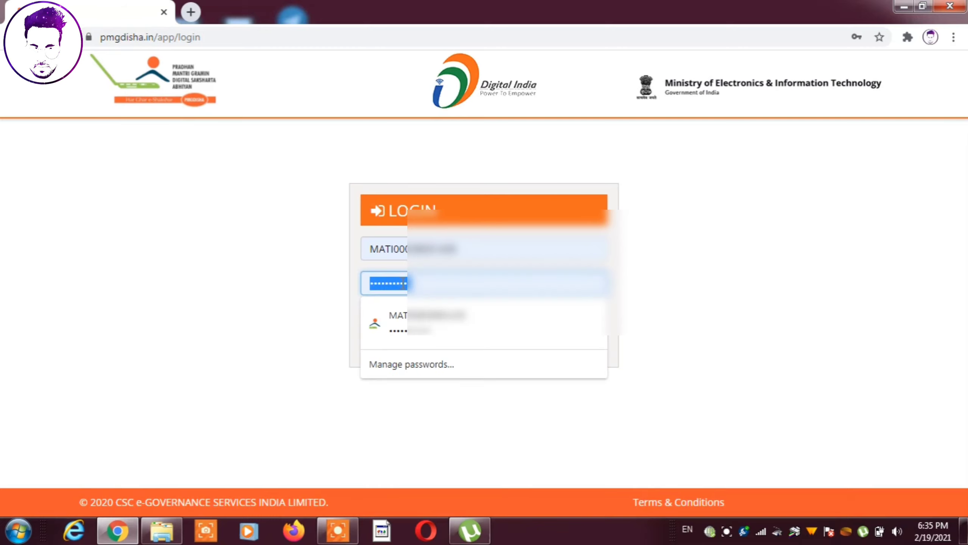
{"action": "key", "text": "Return"}
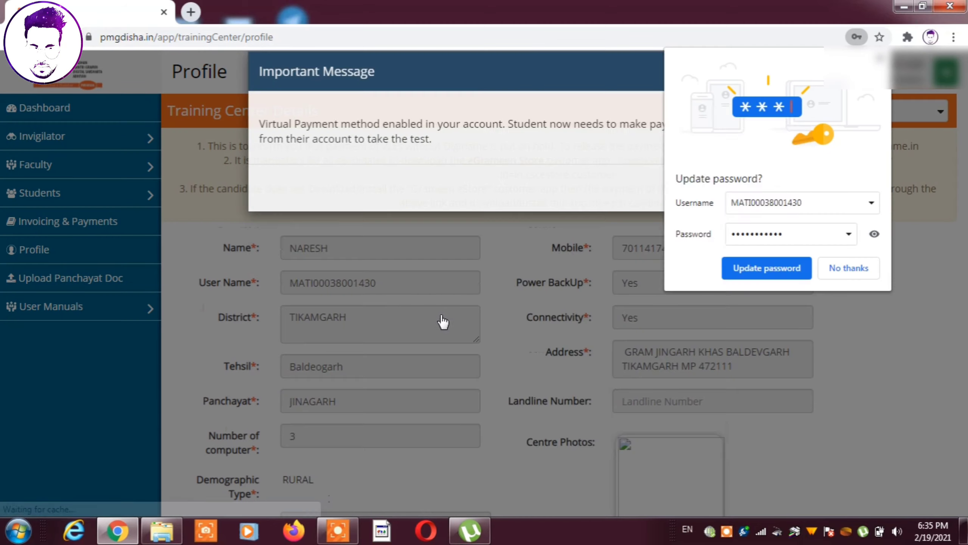
Decline the browser's password update, dismiss the important message, and open the list of all students.
{"action": "left_click", "coordinate": [840, 274]}
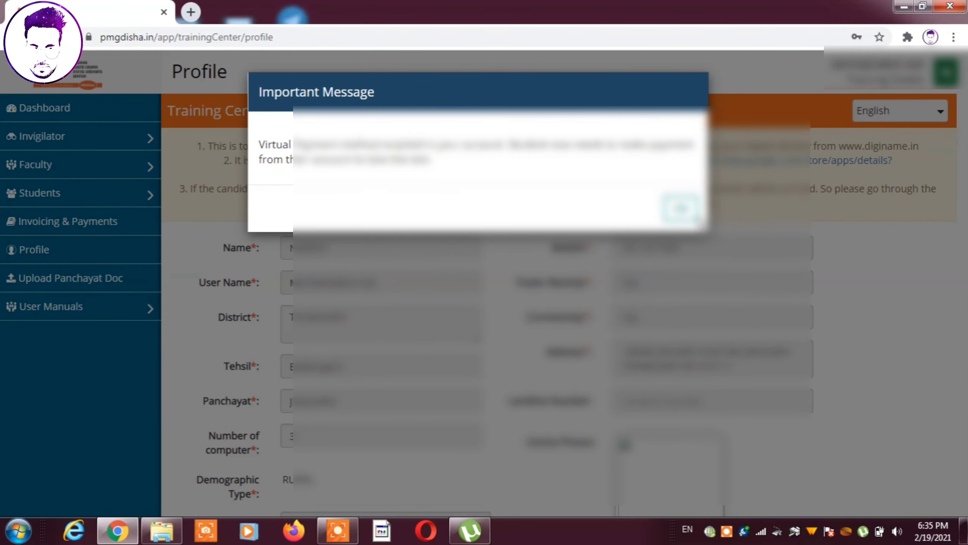
{"action": "left_click", "coordinate": [682, 209]}
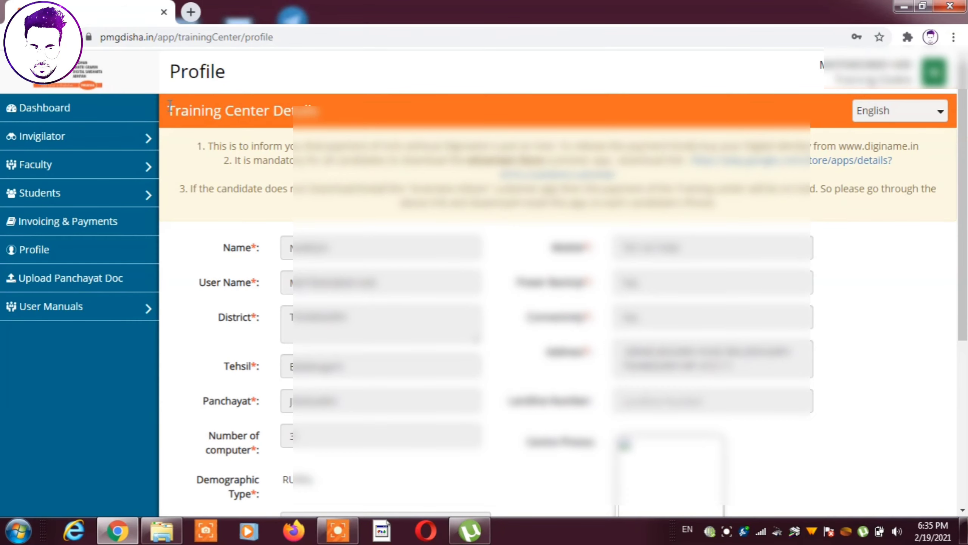
{"action": "left_click", "coordinate": [39, 99]}
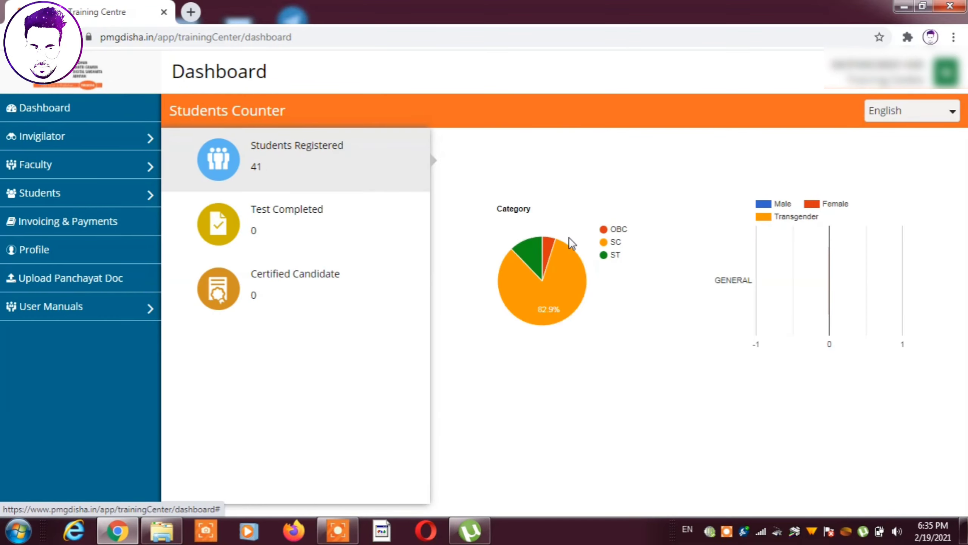
{"action": "mouse_move", "coordinate": [81, 179]}
{"action": "mouse_move", "coordinate": [61, 196]}
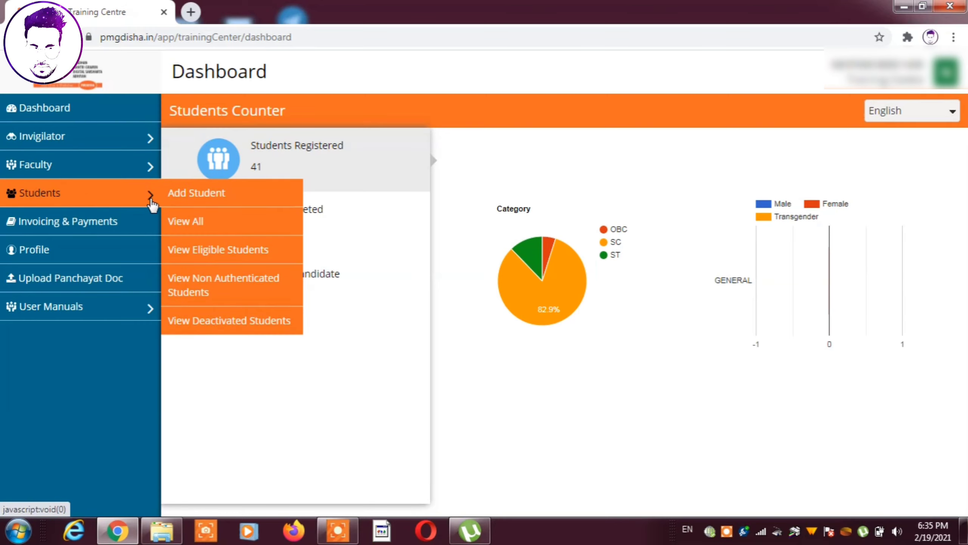
{"action": "left_click", "coordinate": [192, 221]}
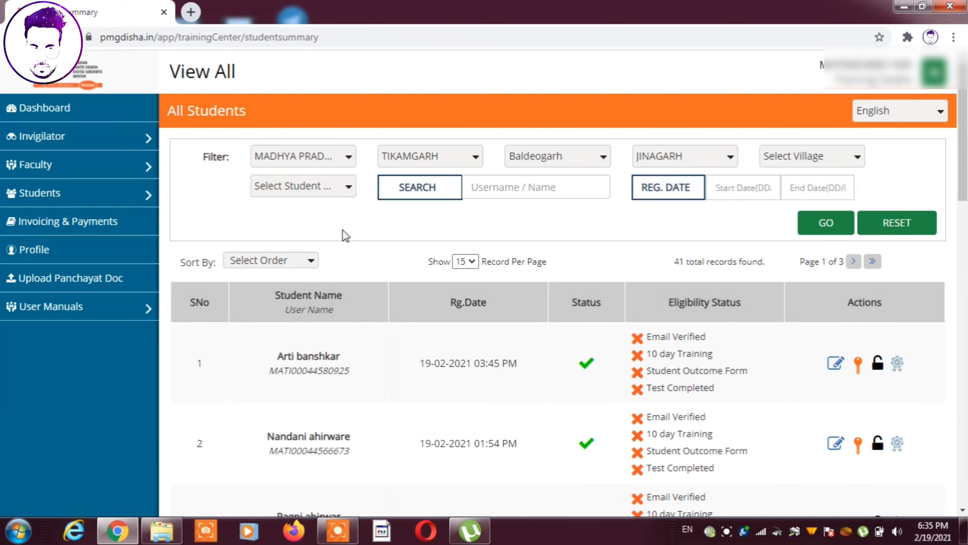
Examine the username and the email, training, outcome form and test eligibility items of the student in row 37.
{"action": "left_click", "coordinate": [963, 510]}
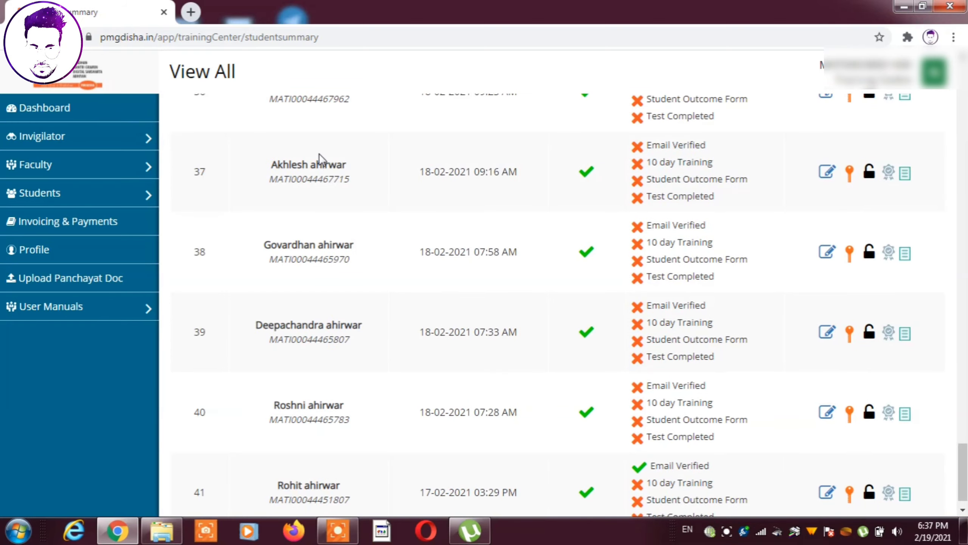
{"action": "triple_click", "coordinate": [299, 164]}
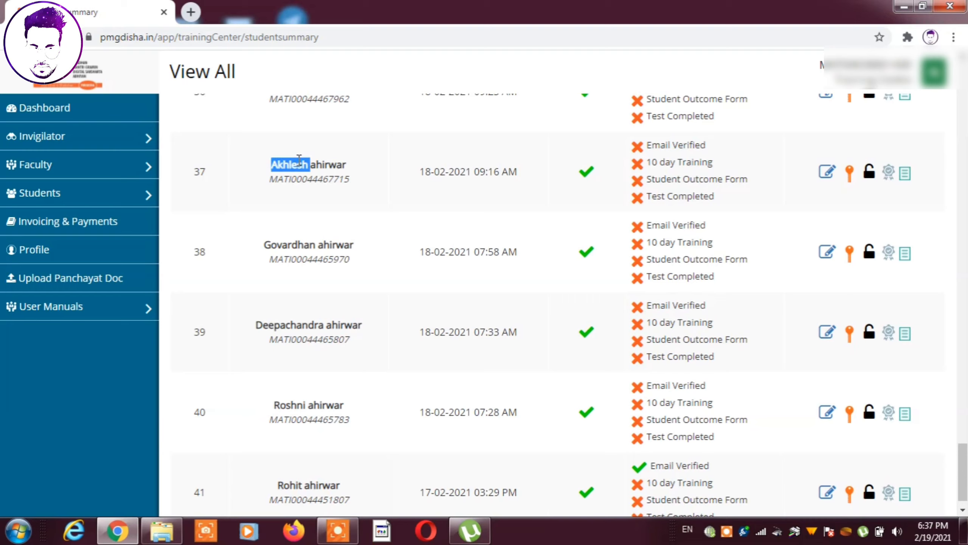
{"action": "double_click", "coordinate": [298, 179]}
{"action": "key", "text": "ctrl+c"}
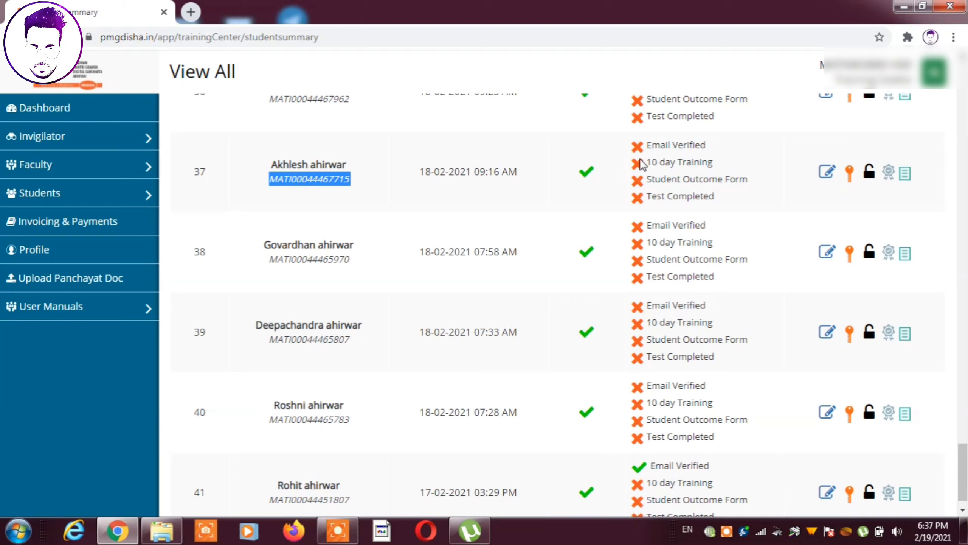
{"action": "triple_click", "coordinate": [655, 144]}
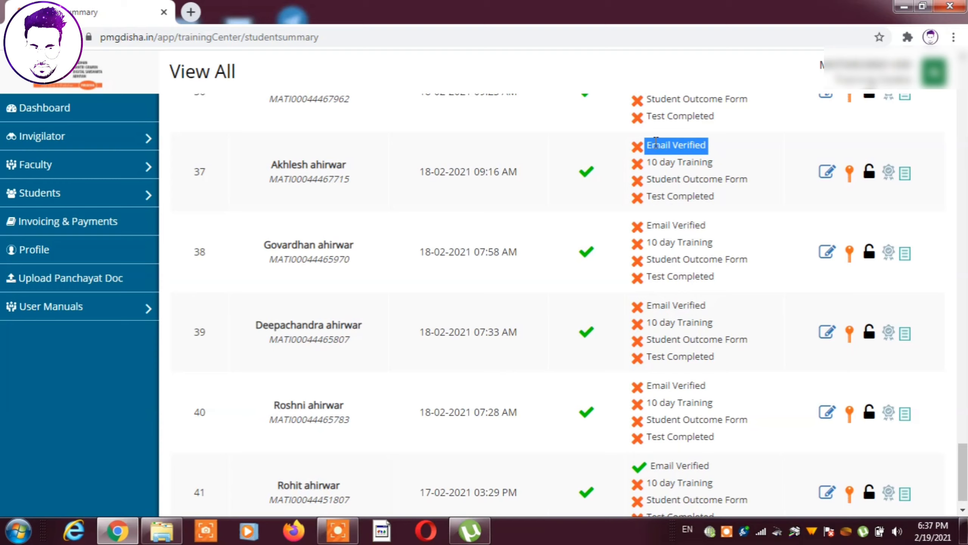
{"action": "triple_click", "coordinate": [655, 161]}
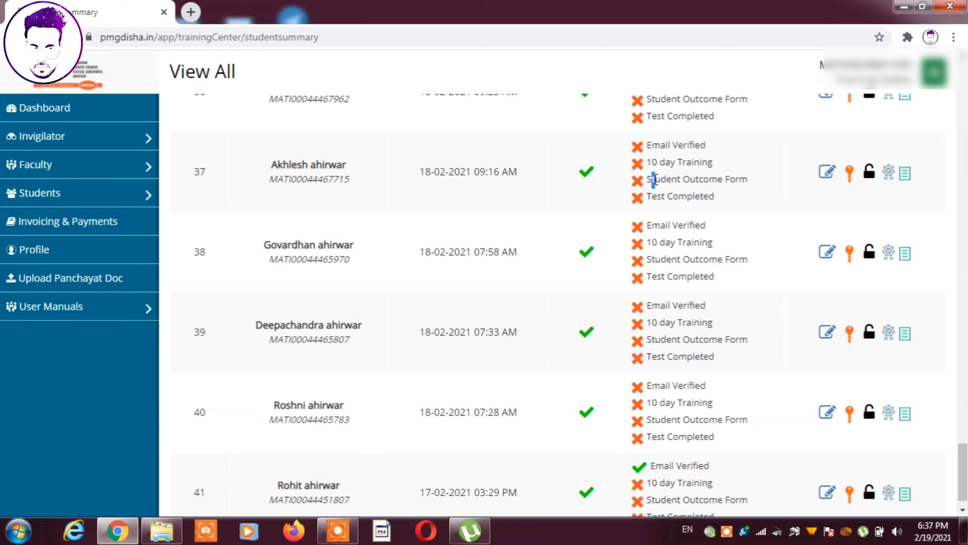
{"action": "triple_click", "coordinate": [655, 180]}
{"action": "triple_click", "coordinate": [663, 195]}
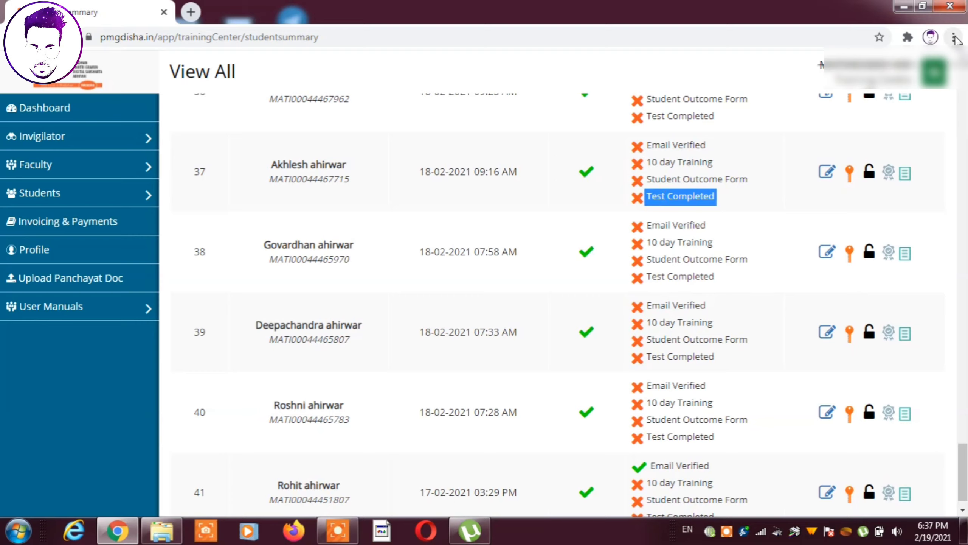
{"action": "double_click", "coordinate": [670, 144]}
{"action": "left_click", "coordinate": [670, 145]}
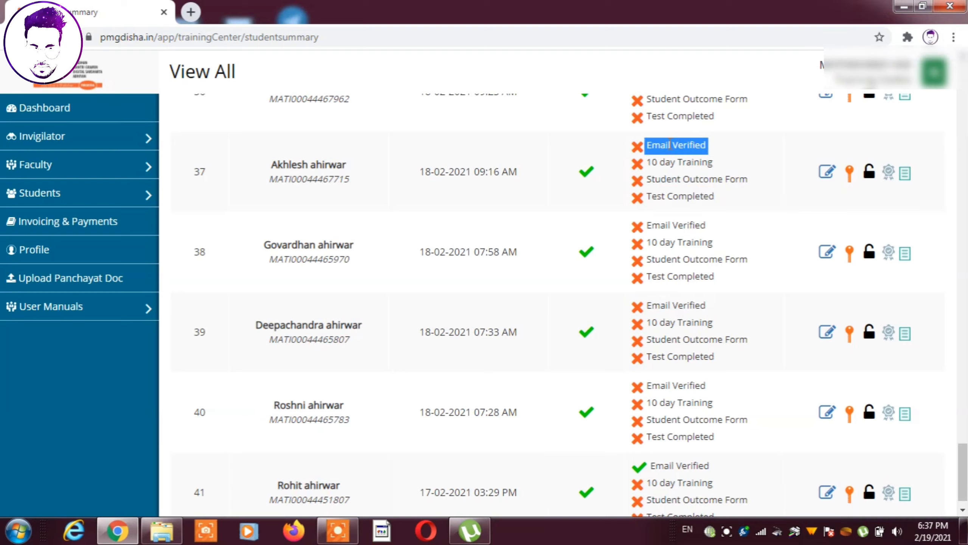
{"action": "left_click", "coordinate": [669, 145]}
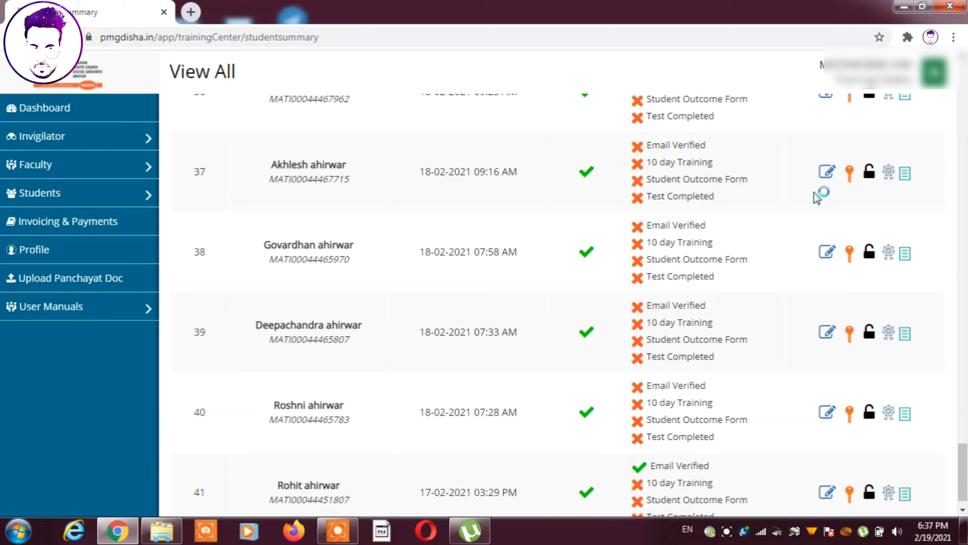
Reset the password of the student in row 37 and review the issued username and password.
{"action": "left_click", "coordinate": [849, 172]}
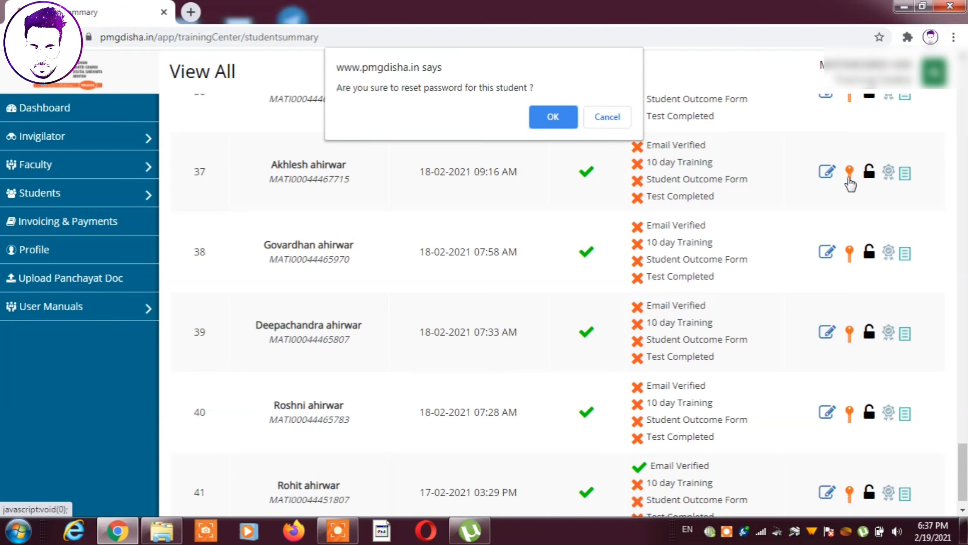
{"action": "left_click", "coordinate": [554, 117]}
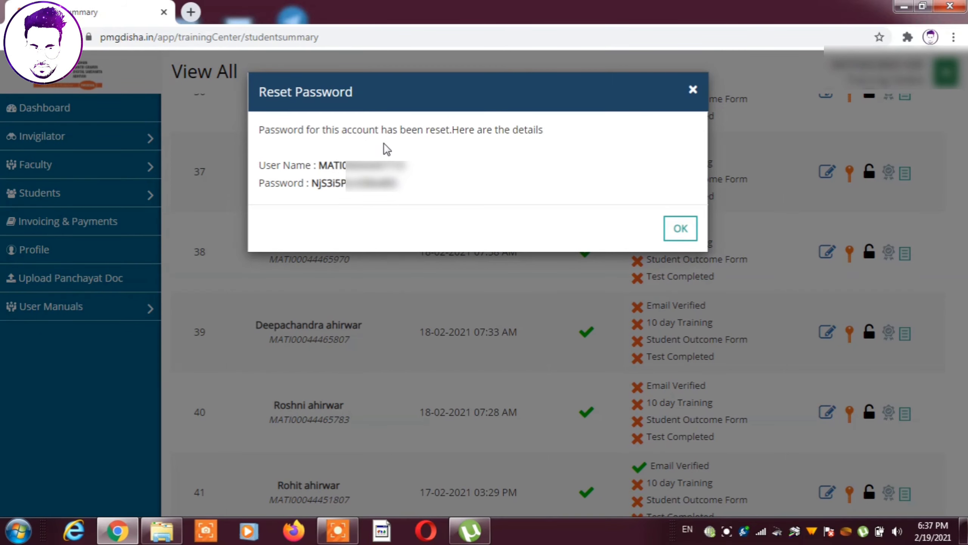
{"action": "triple_click", "coordinate": [344, 172]}
{"action": "left_click", "coordinate": [339, 187]}
{"action": "triple_click", "coordinate": [338, 186]}
Copy the student's username from the password reset details.
{"action": "double_click", "coordinate": [343, 166]}
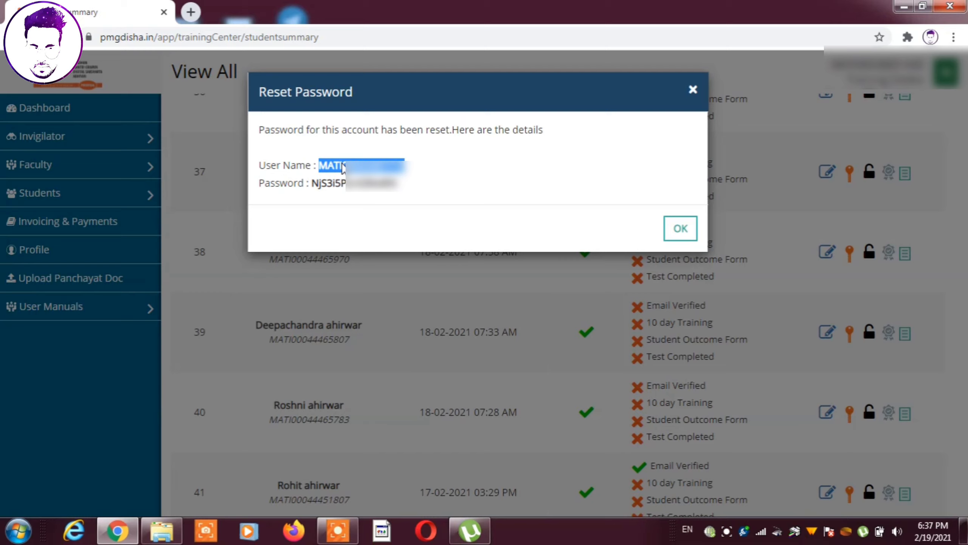
{"action": "right_click", "coordinate": [343, 167]}
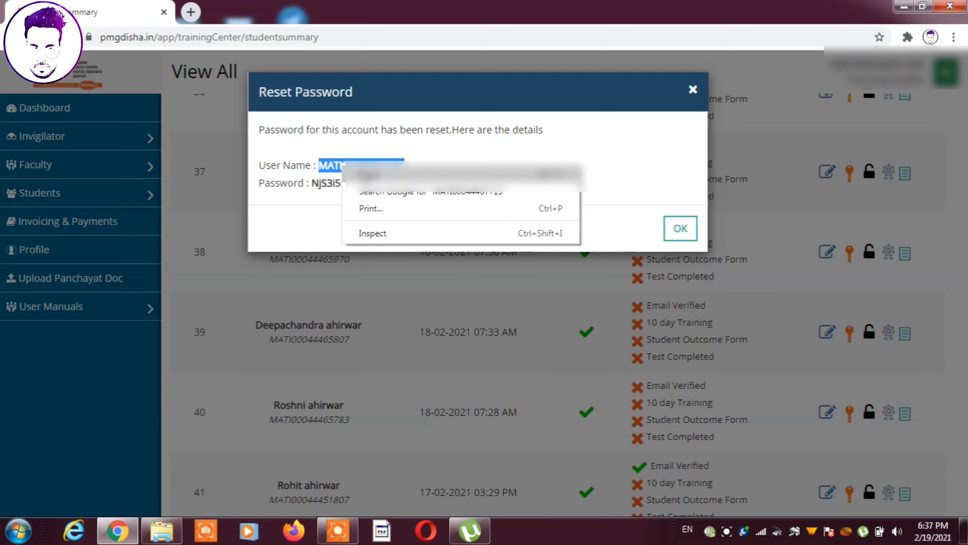
{"action": "left_click", "coordinate": [368, 174]}
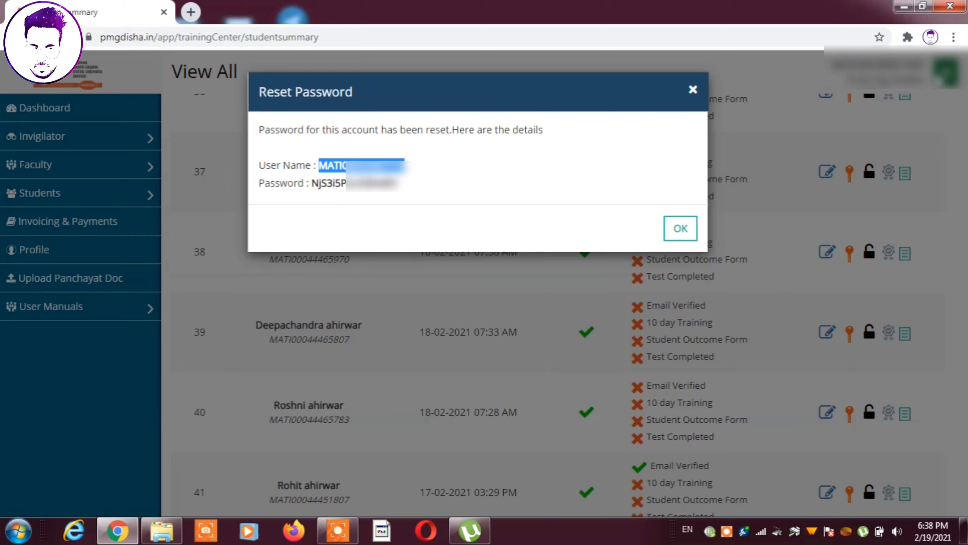
In a new incognito window, search for "pmgdisha login" and open the PMGDisha login page.
{"action": "left_click", "coordinate": [954, 38]}
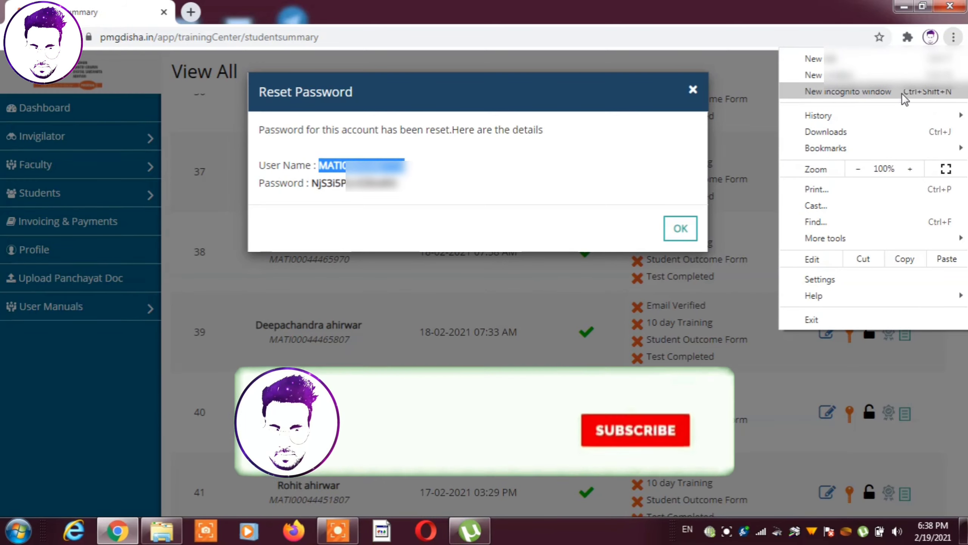
{"action": "left_click", "coordinate": [824, 92]}
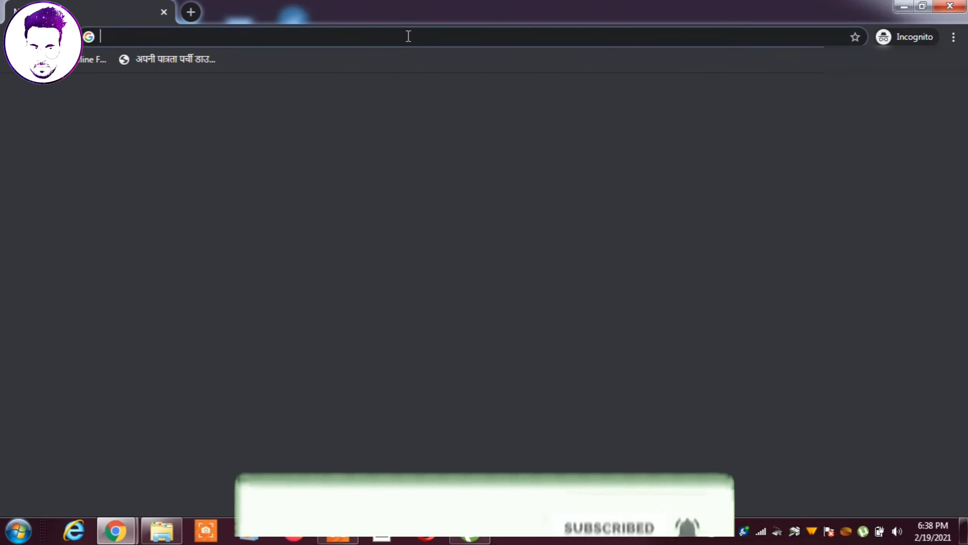
{"action": "type", "text": "pmgdisha login"}
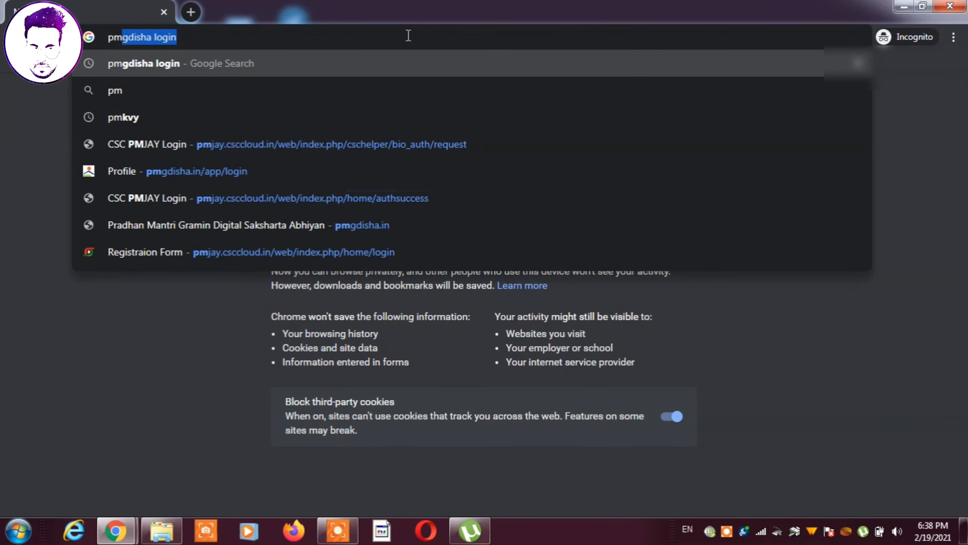
{"action": "key", "text": "Return"}
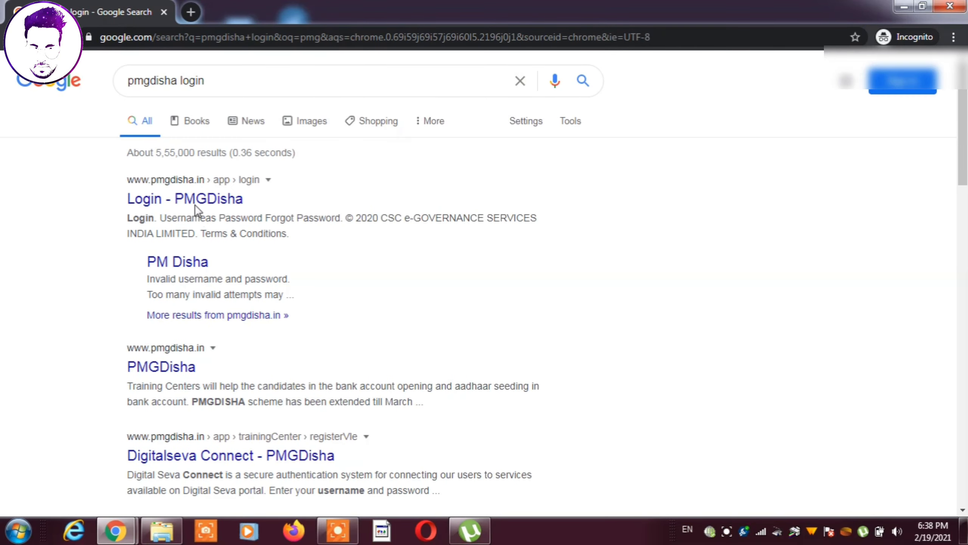
{"action": "left_click", "coordinate": [188, 198]}
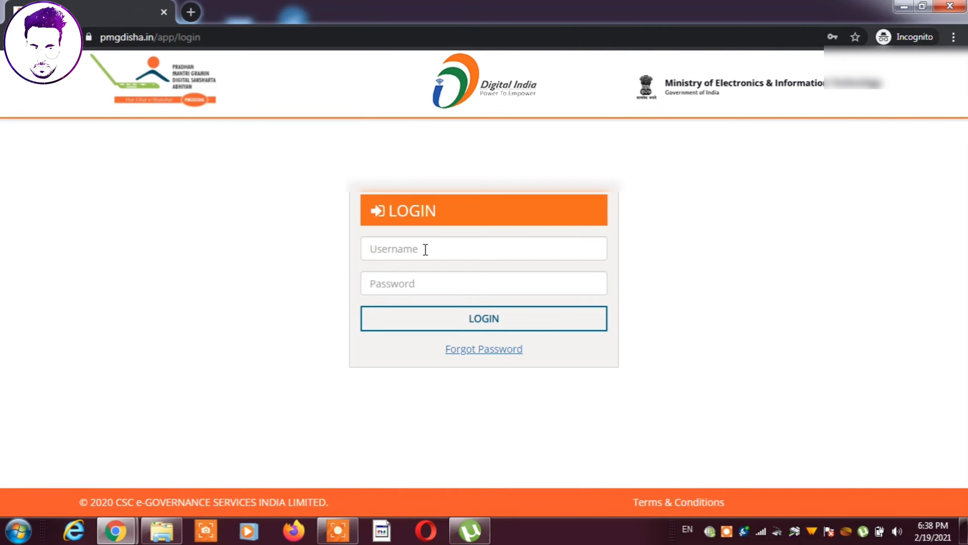
Paste the student's copied username into the username field of the login form.
{"action": "left_click", "coordinate": [426, 250]}
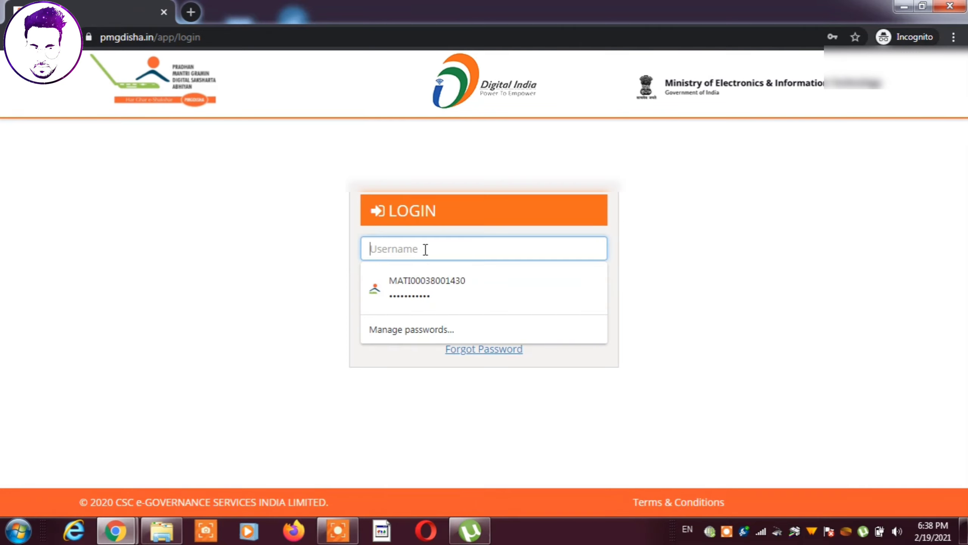
{"action": "left_click", "coordinate": [285, 270]}
{"action": "left_click", "coordinate": [382, 248]}
{"action": "key", "text": "ctrl+v"}
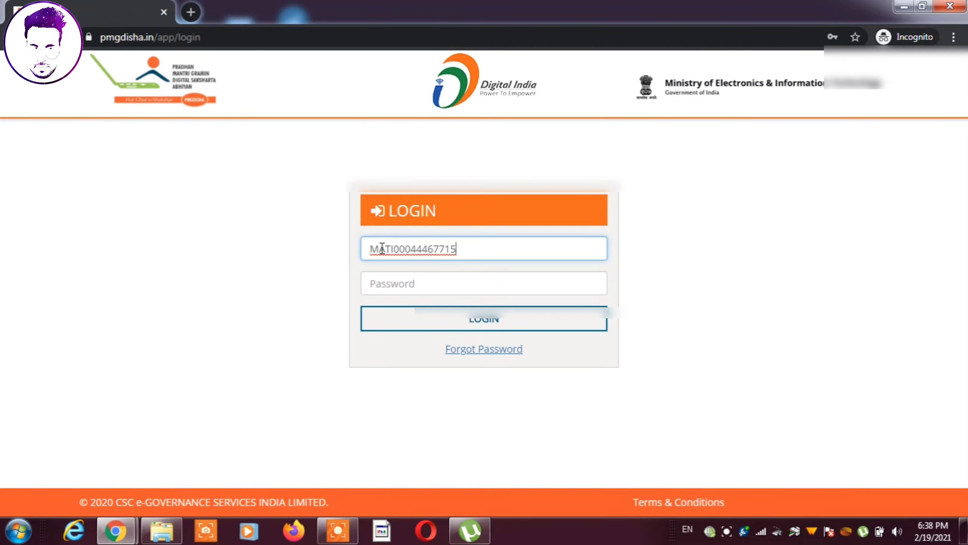
{"action": "left_click", "coordinate": [386, 285]}
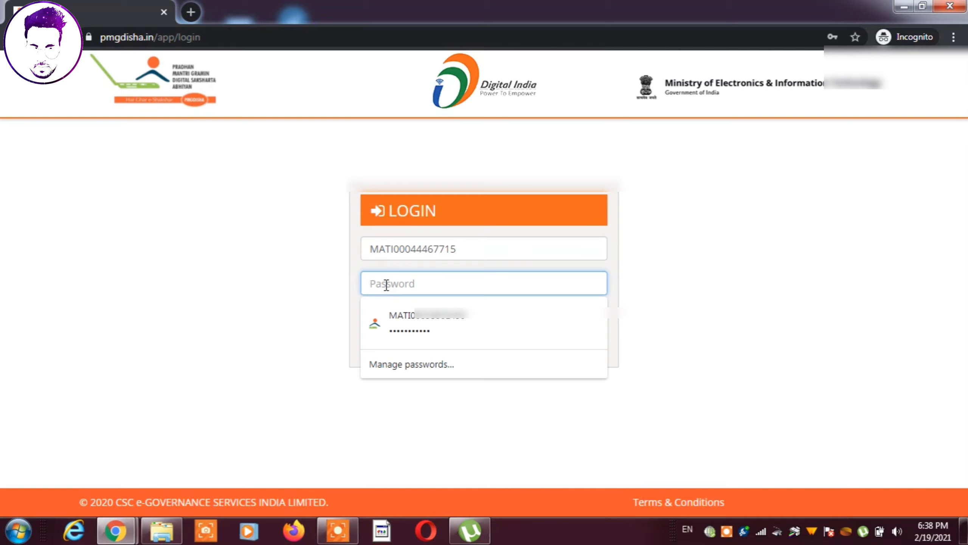
{"action": "left_click", "coordinate": [328, 281]}
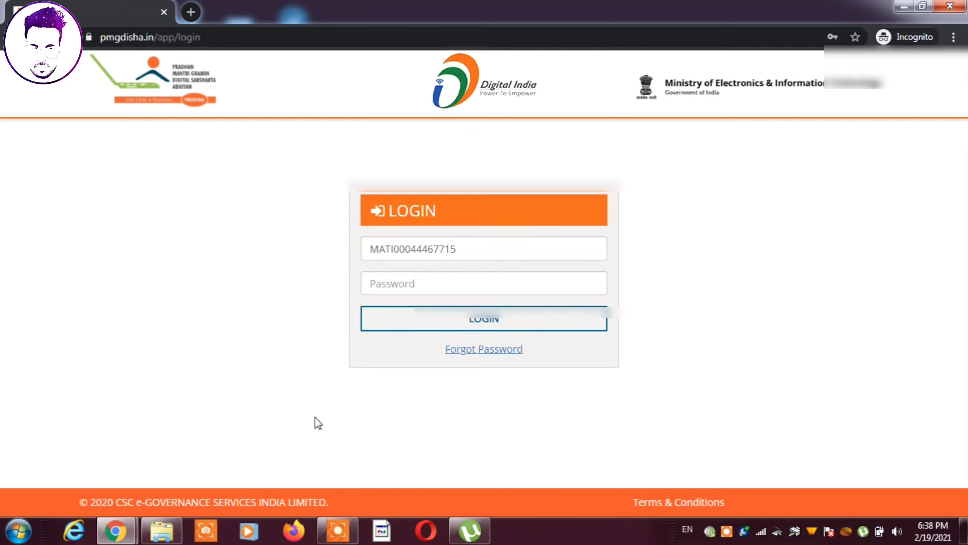
Copy the student's new password from the training center's password reset details and close the dialog.
{"action": "mouse_move", "coordinate": [114, 536]}
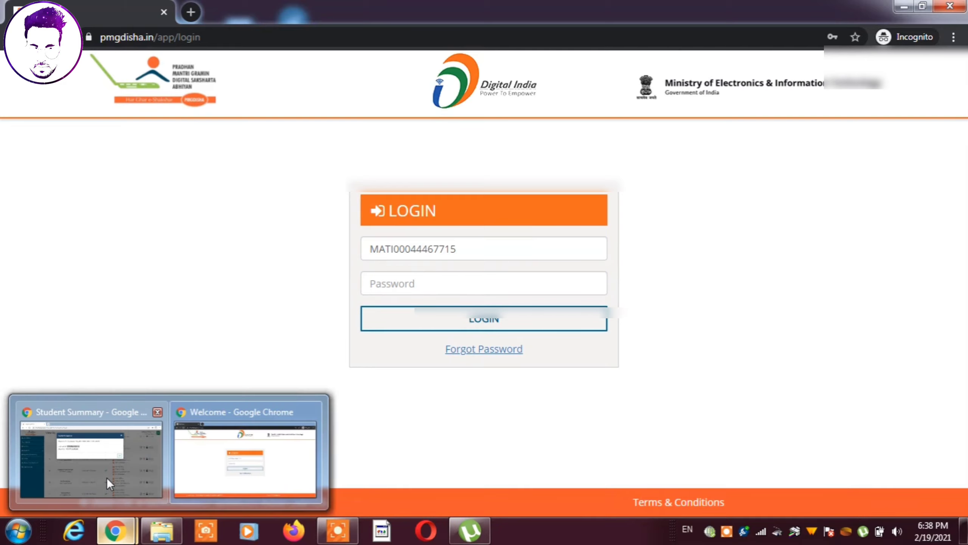
{"action": "left_click", "coordinate": [115, 470]}
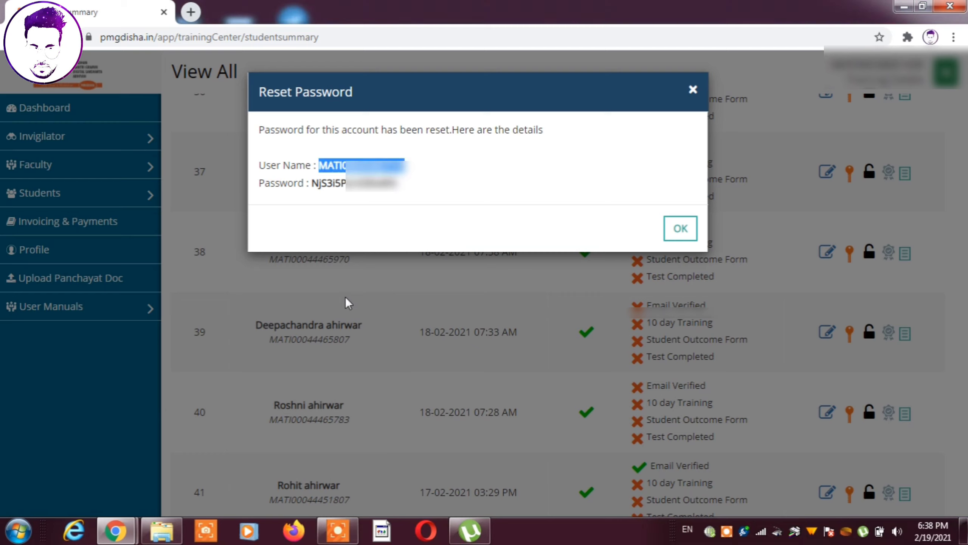
{"action": "double_click", "coordinate": [345, 184]}
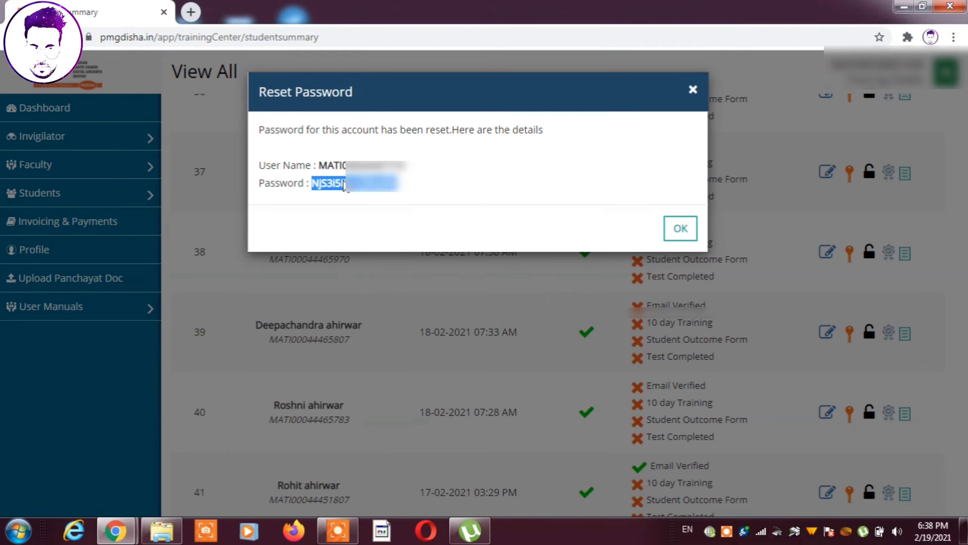
{"action": "right_click", "coordinate": [344, 185]}
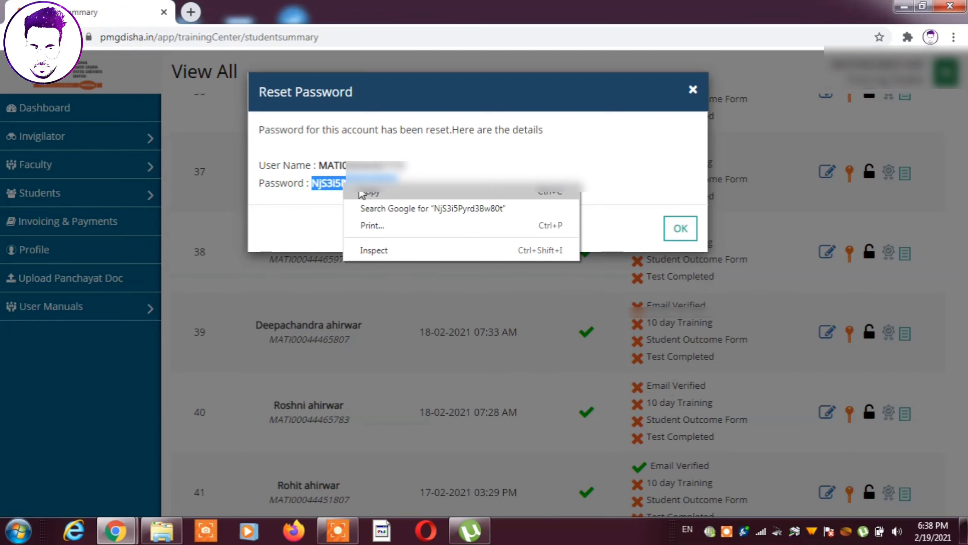
{"action": "left_click", "coordinate": [361, 193]}
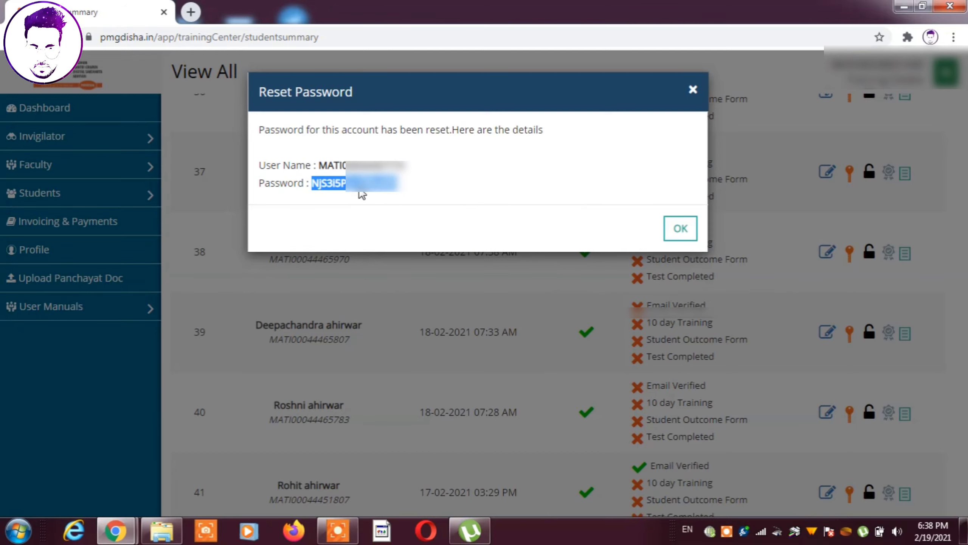
{"action": "left_click", "coordinate": [680, 228]}
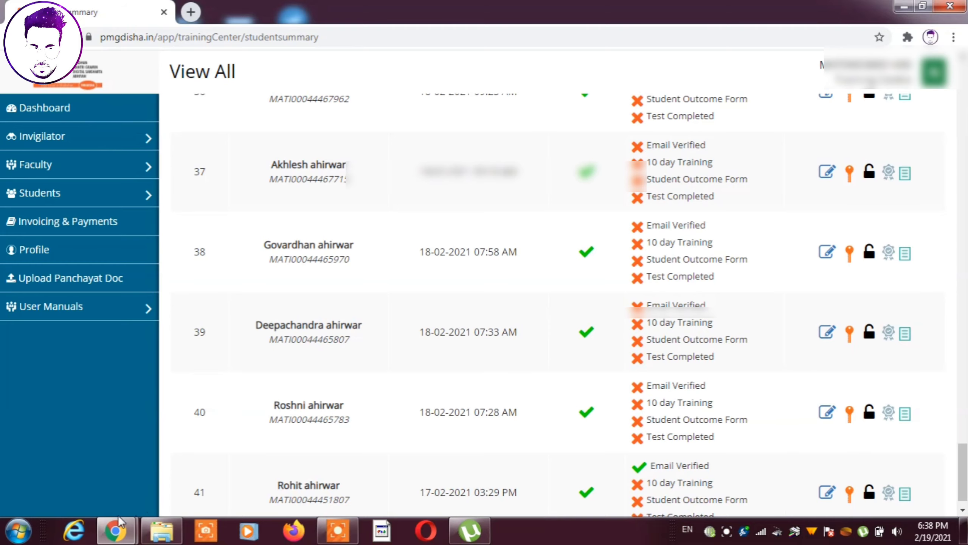
Paste the copied password into the password field of the incognito login form and log in as the student.
{"action": "mouse_move", "coordinate": [116, 530]}
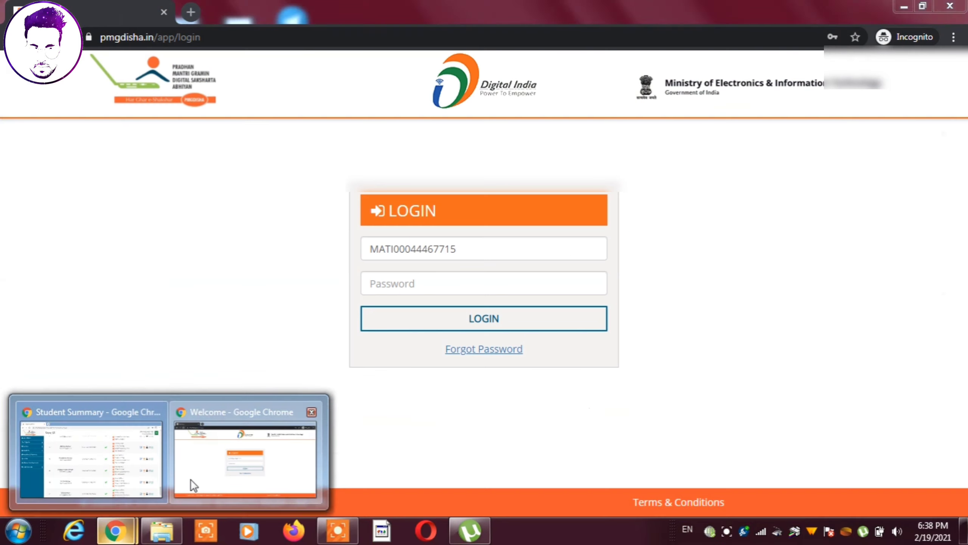
{"action": "left_click", "coordinate": [194, 485]}
{"action": "left_click", "coordinate": [453, 285]}
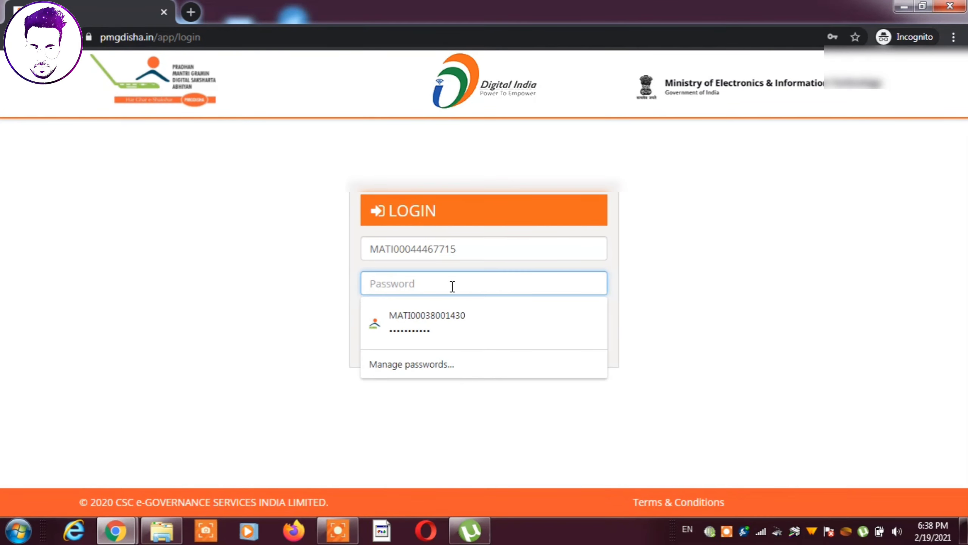
{"action": "key", "text": "ctrl+v"}
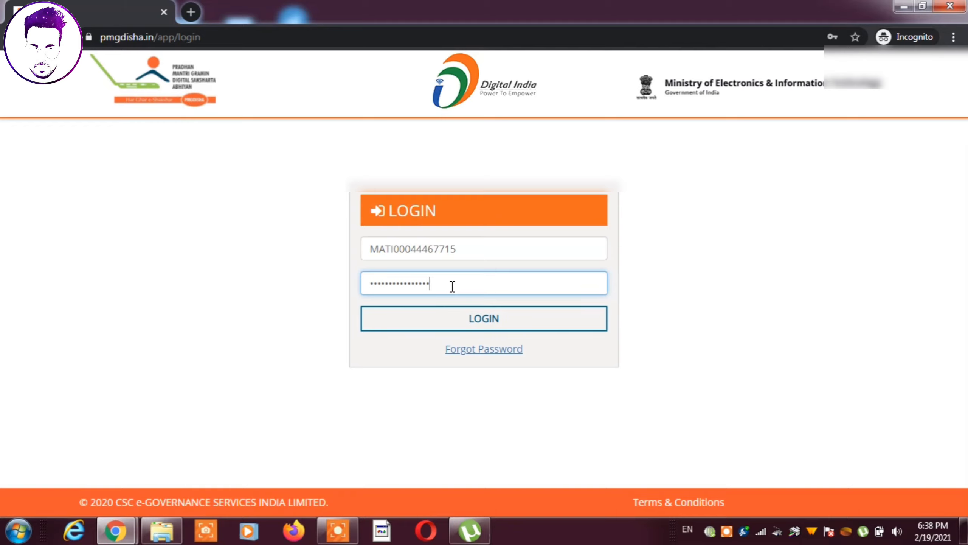
{"action": "left_click", "coordinate": [481, 320]}
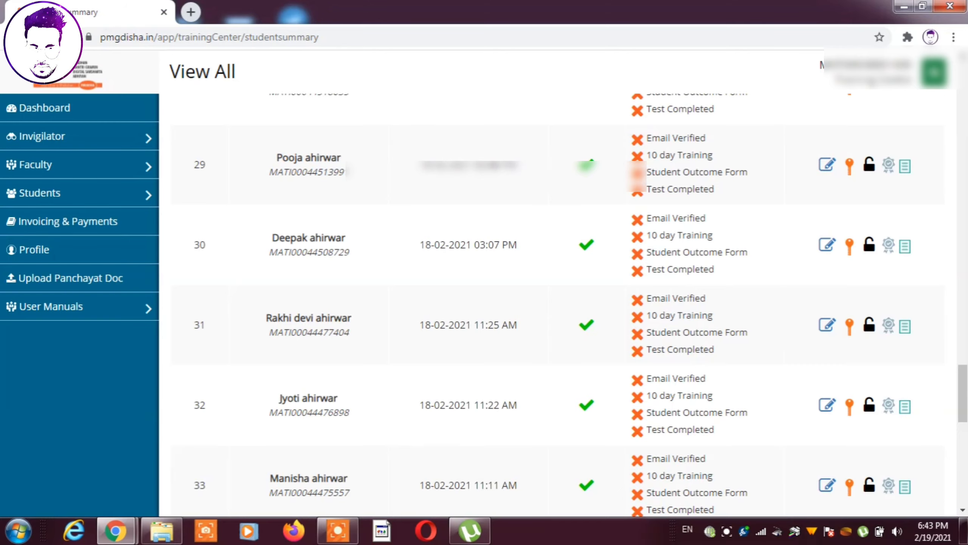
In the training center's student summary, check the email verification and Student Outcome Form status of the student in row 37.
{"action": "scroll", "coordinate": [831, 455], "scroll_direction": "down", "scroll_amount": 10}
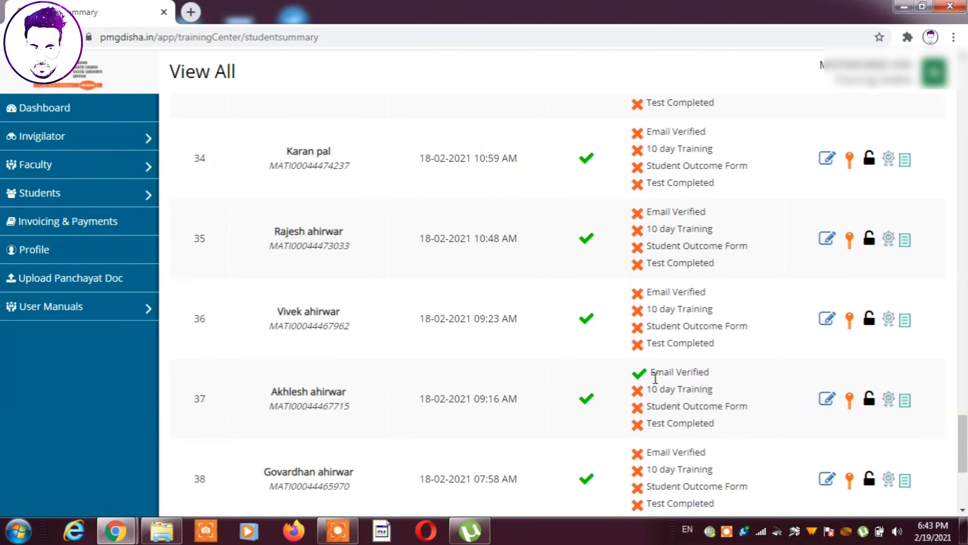
{"action": "scroll", "coordinate": [957, 508], "scroll_direction": "down", "scroll_amount": 4}
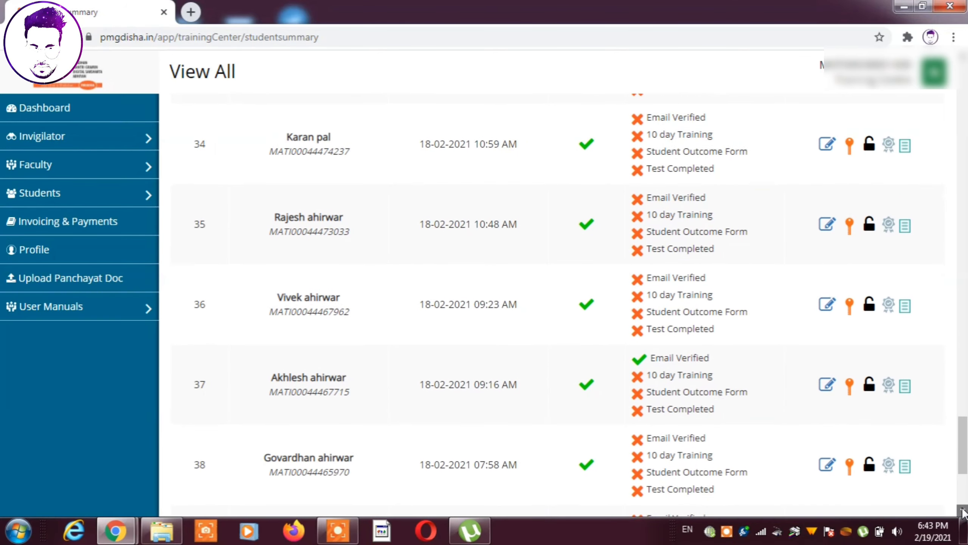
{"action": "triple_click", "coordinate": [667, 202]}
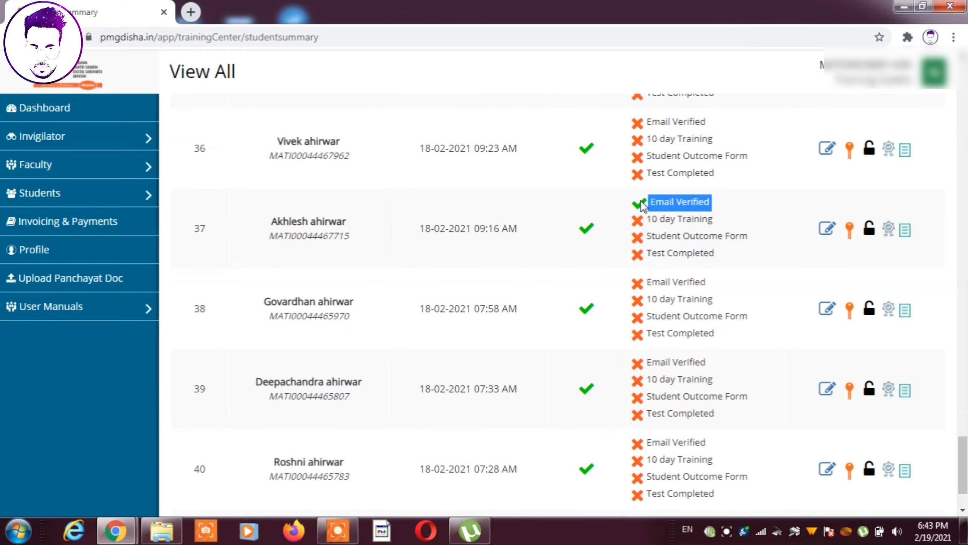
{"action": "triple_click", "coordinate": [658, 236]}
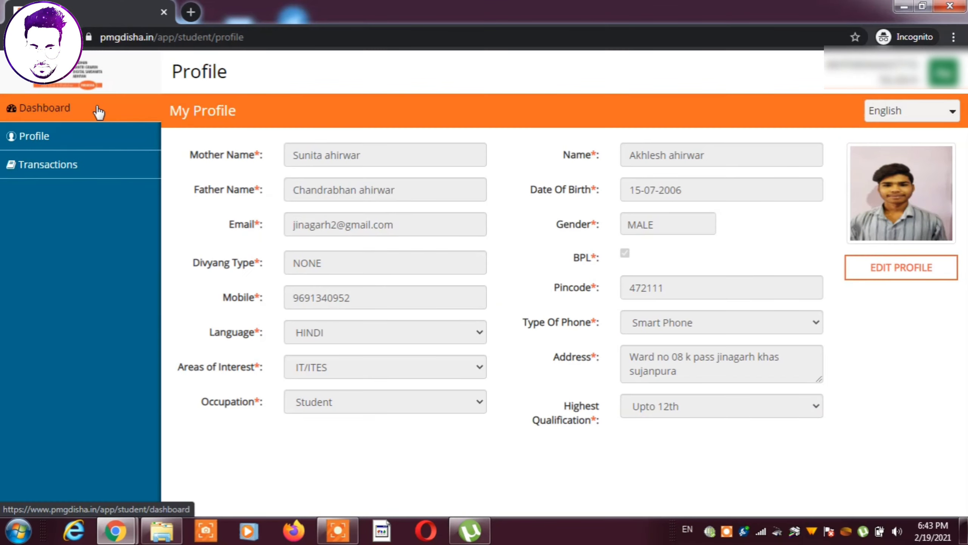
In the incognito student account, look over the dashboard and profile pages and open the Transactions page.
{"action": "left_click", "coordinate": [96, 108]}
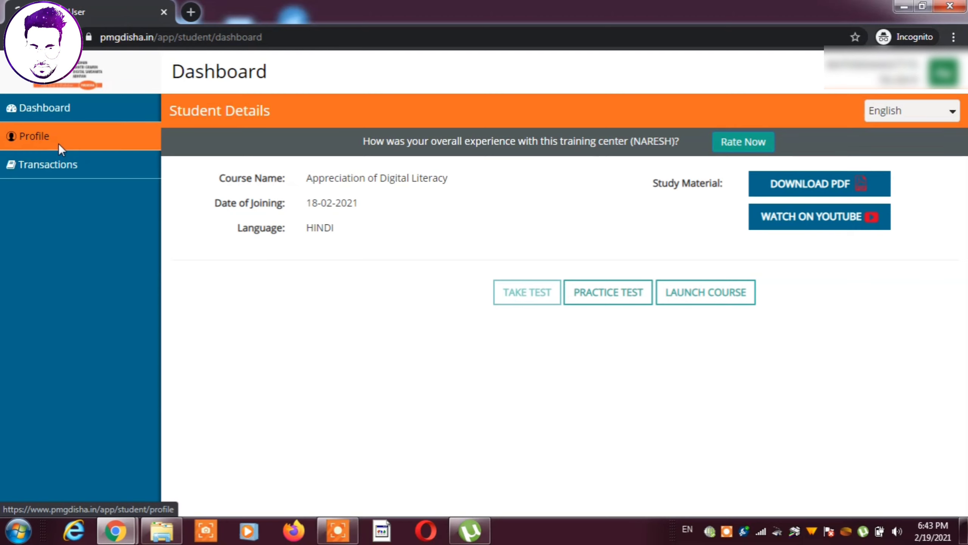
{"action": "left_click", "coordinate": [60, 144]}
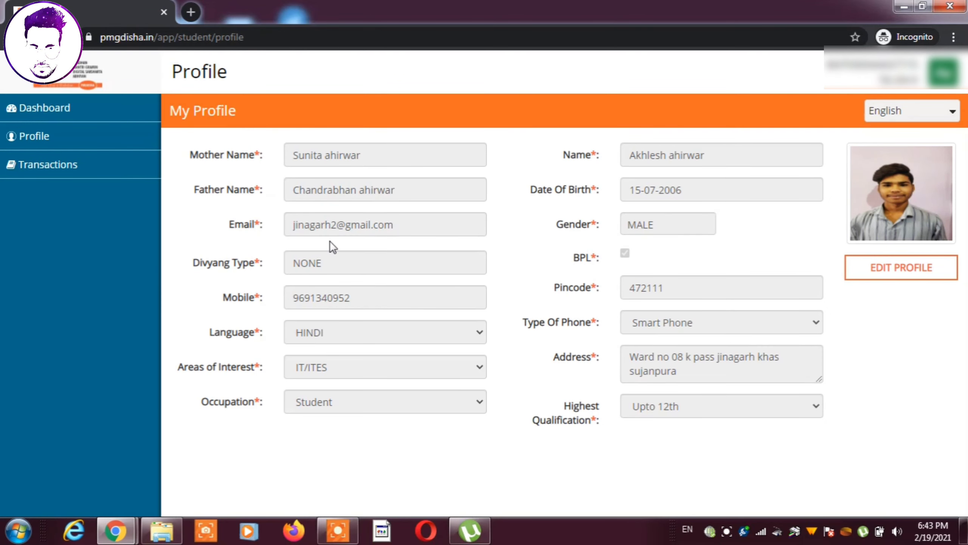
{"action": "left_click", "coordinate": [46, 172]}
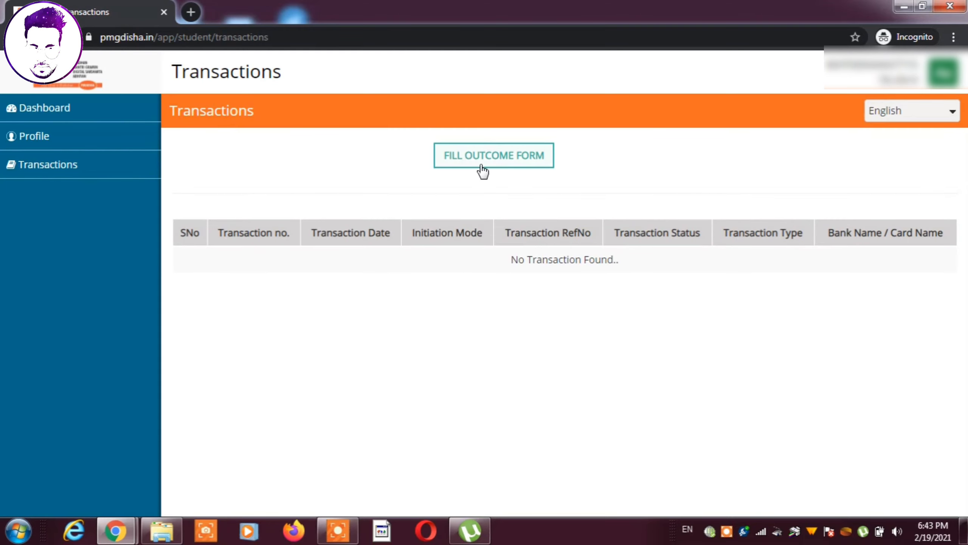
Open the Student Outcome Form and answer yes for using digital devices, No for Internet browsing and yes for Digital Locker.
{"action": "left_click", "coordinate": [492, 161]}
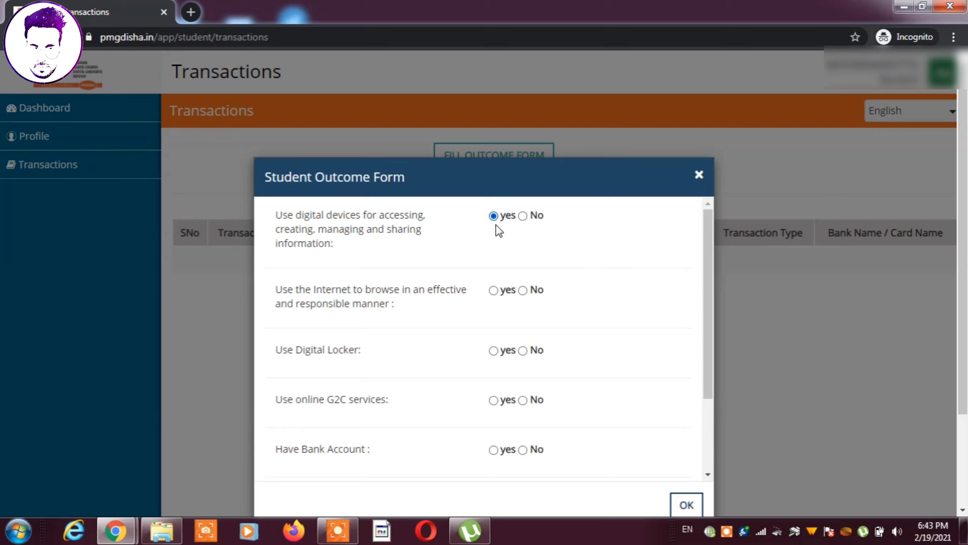
{"action": "left_click", "coordinate": [494, 291]}
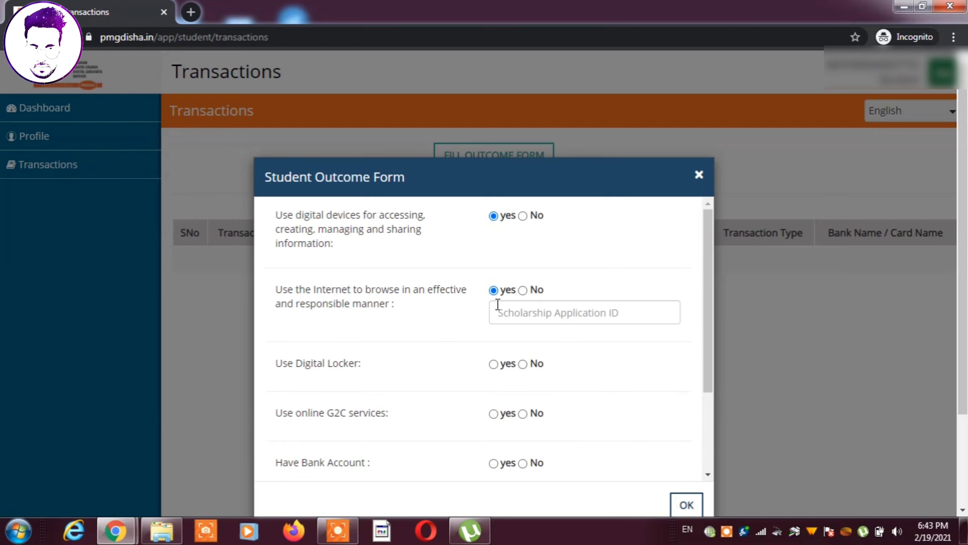
{"action": "left_click", "coordinate": [522, 291]}
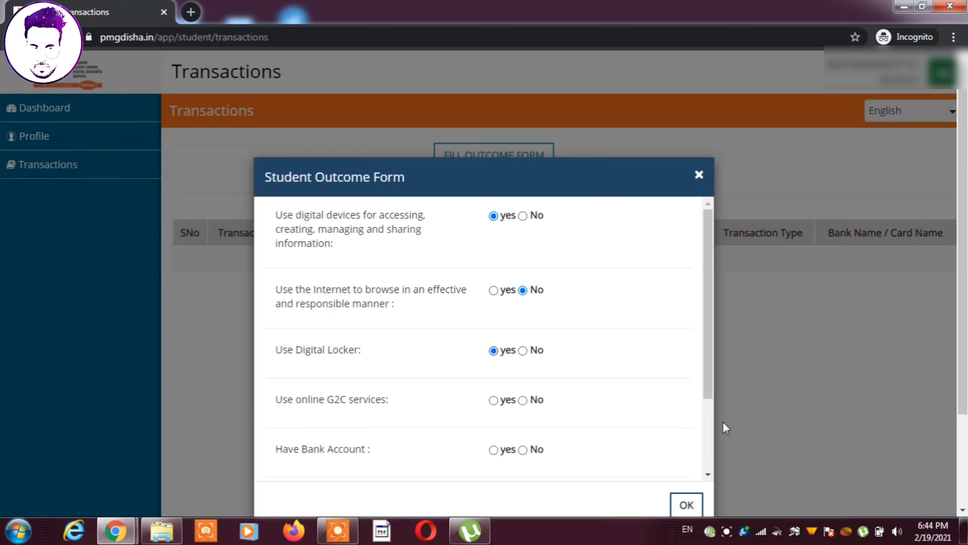
Answer No for online G2C services, bank account and insurance, answer yes for the eGrameen Store app, and submit the outcome form.
{"action": "scroll", "coordinate": [710, 436], "scroll_direction": "down", "scroll_amount": 3}
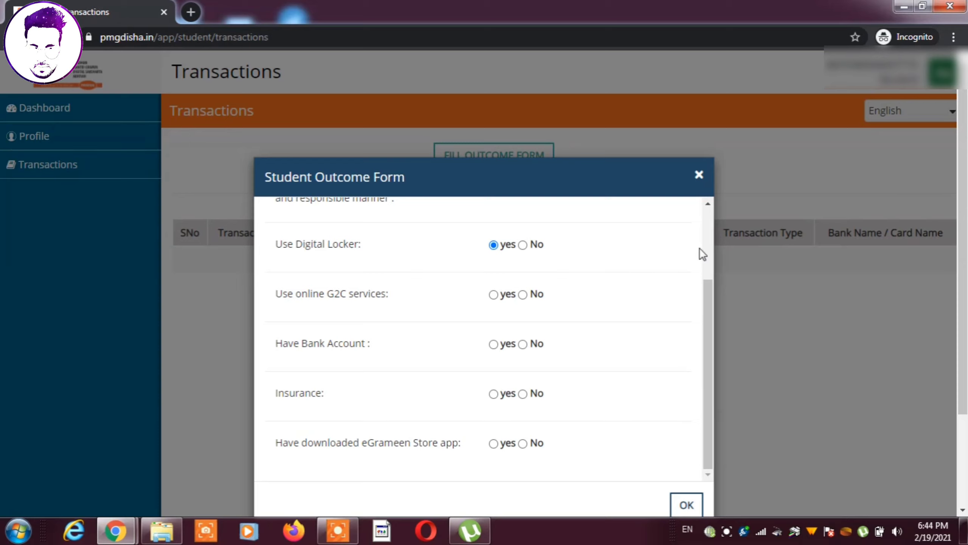
{"action": "scroll", "coordinate": [708, 203], "scroll_direction": "up", "scroll_amount": 2}
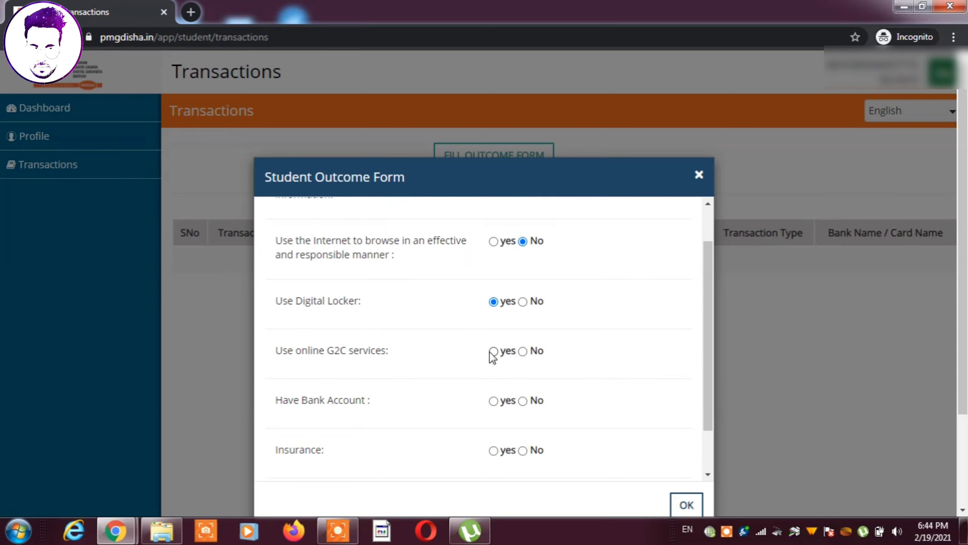
{"action": "left_click", "coordinate": [493, 352]}
{"action": "left_click", "coordinate": [708, 473]}
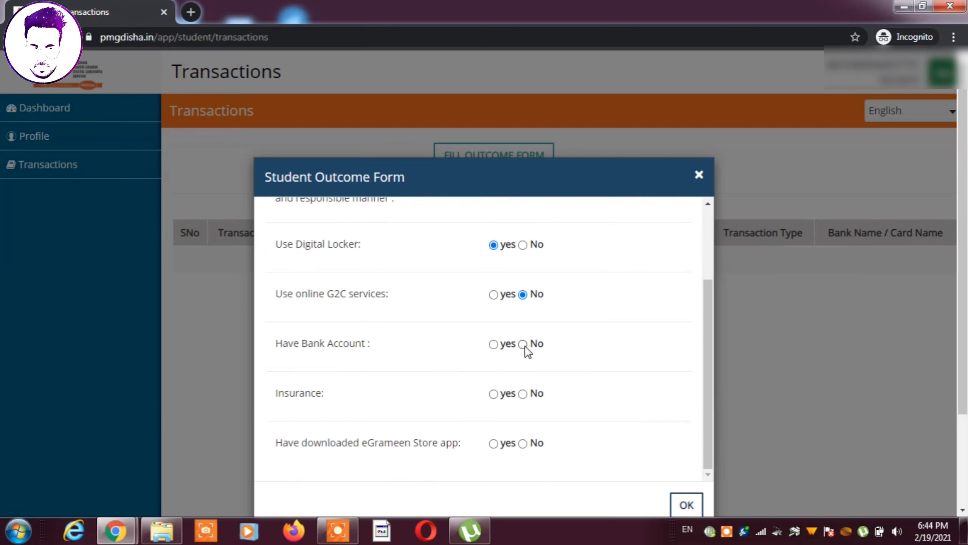
{"action": "left_click", "coordinate": [493, 346]}
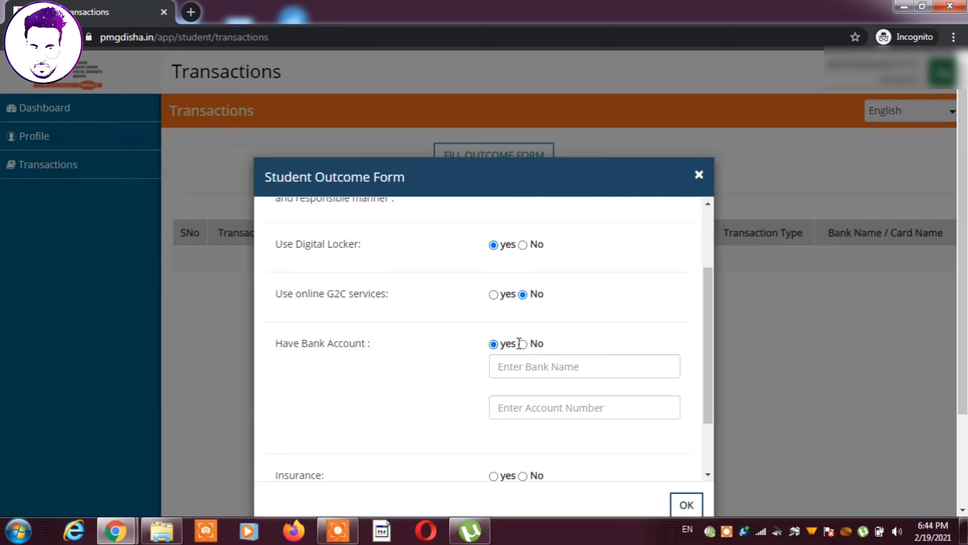
{"action": "left_click", "coordinate": [523, 345]}
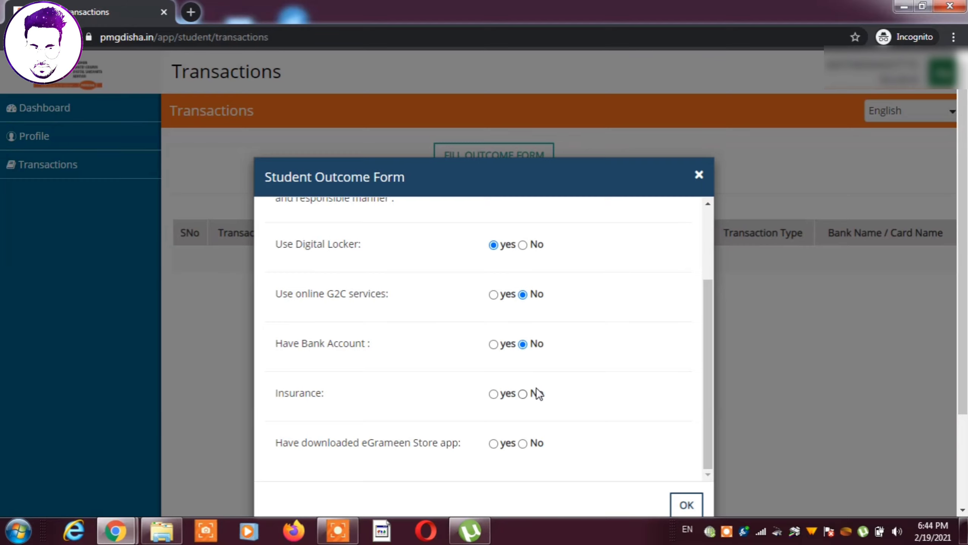
{"action": "left_click", "coordinate": [522, 393]}
{"action": "left_click", "coordinate": [496, 443]}
{"action": "left_click", "coordinate": [686, 505]}
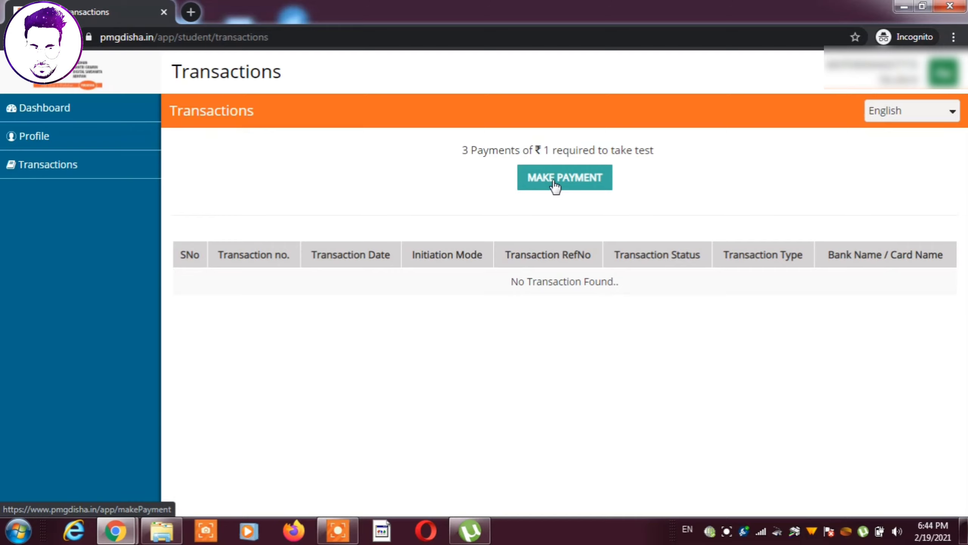
Start a ₹1 test payment, proceed to the payment gateway and highlight its instruction for the payment address.
{"action": "triple_click", "coordinate": [486, 150]}
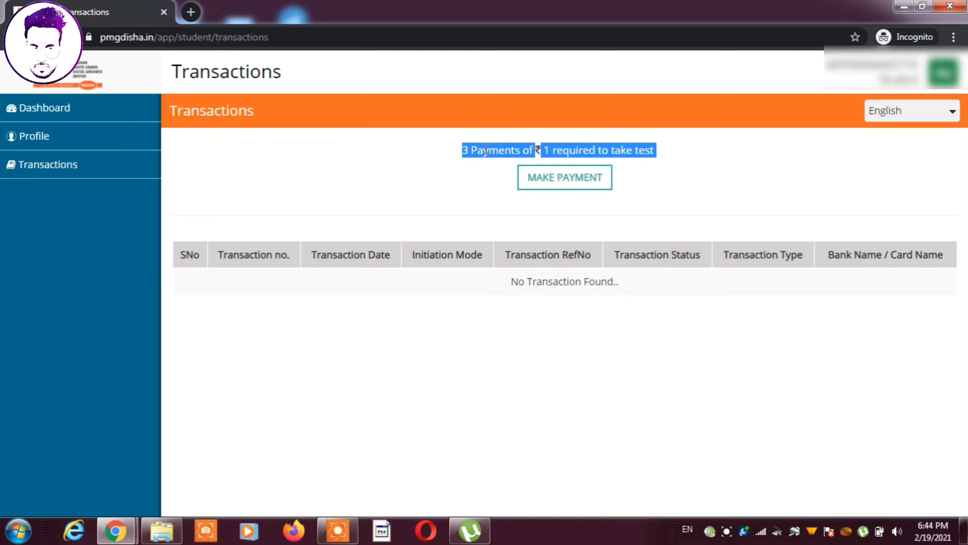
{"action": "left_click", "coordinate": [544, 179]}
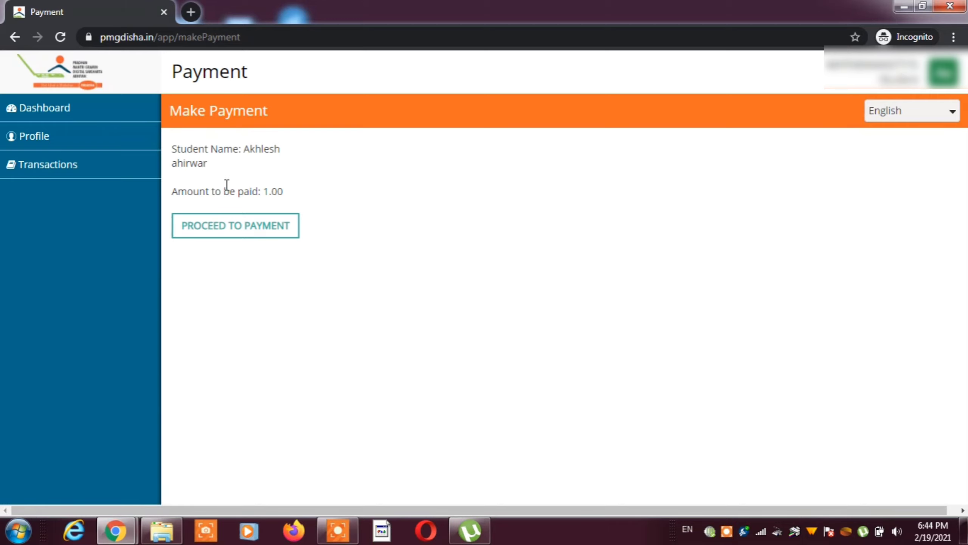
{"action": "left_click", "coordinate": [235, 227]}
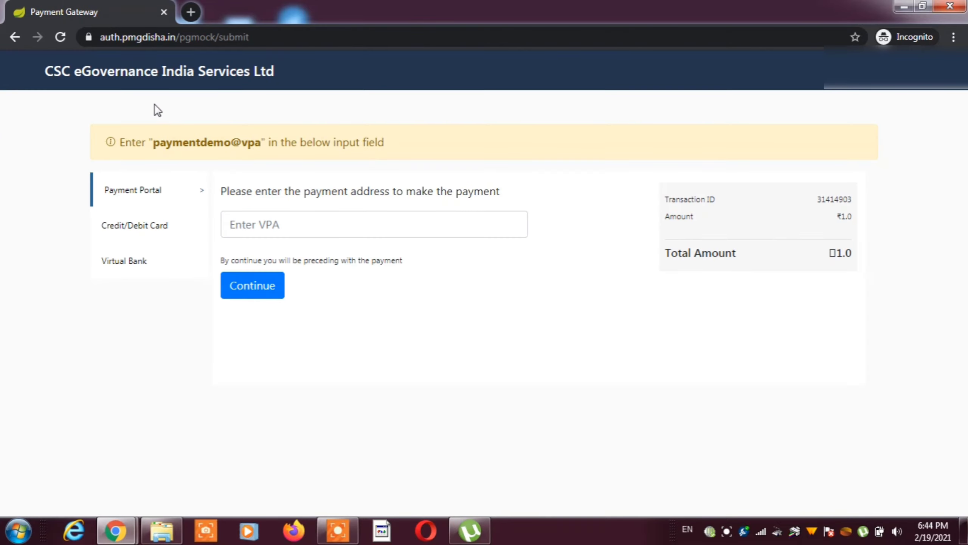
{"action": "triple_click", "coordinate": [168, 138]}
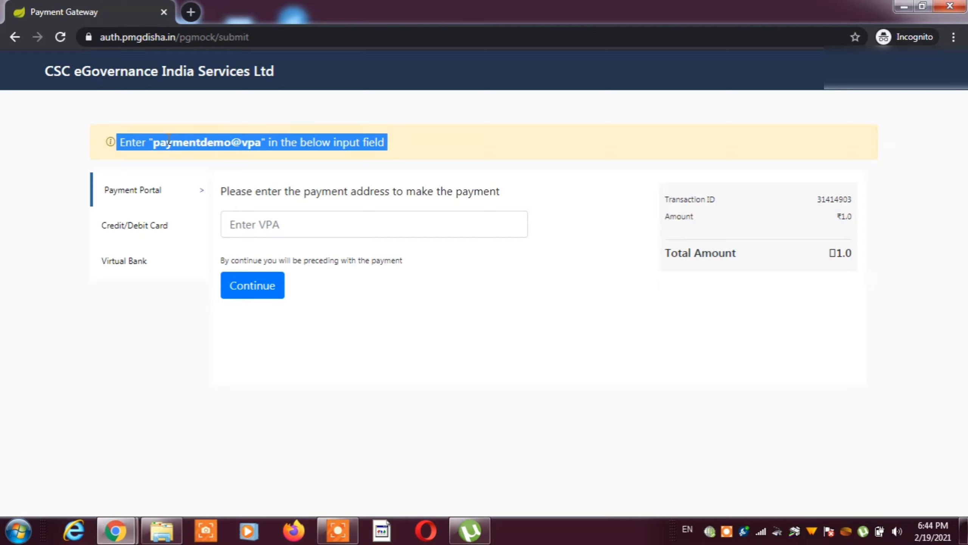